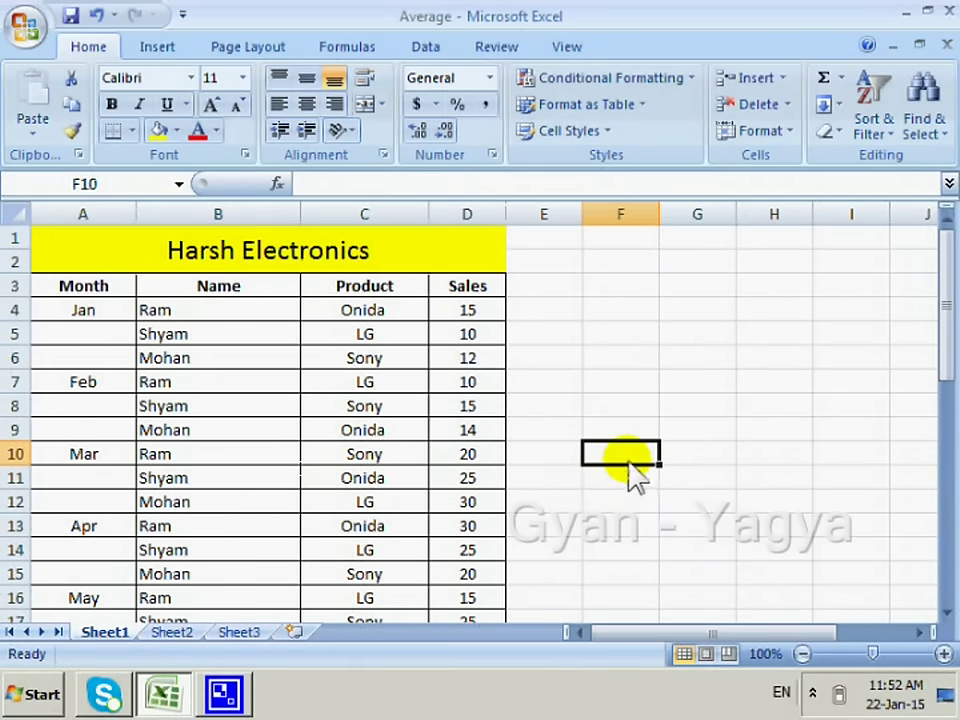
# Label F10 'Ram' and start an AVERAGEIF formula in G10.
pyautogui.write('R')
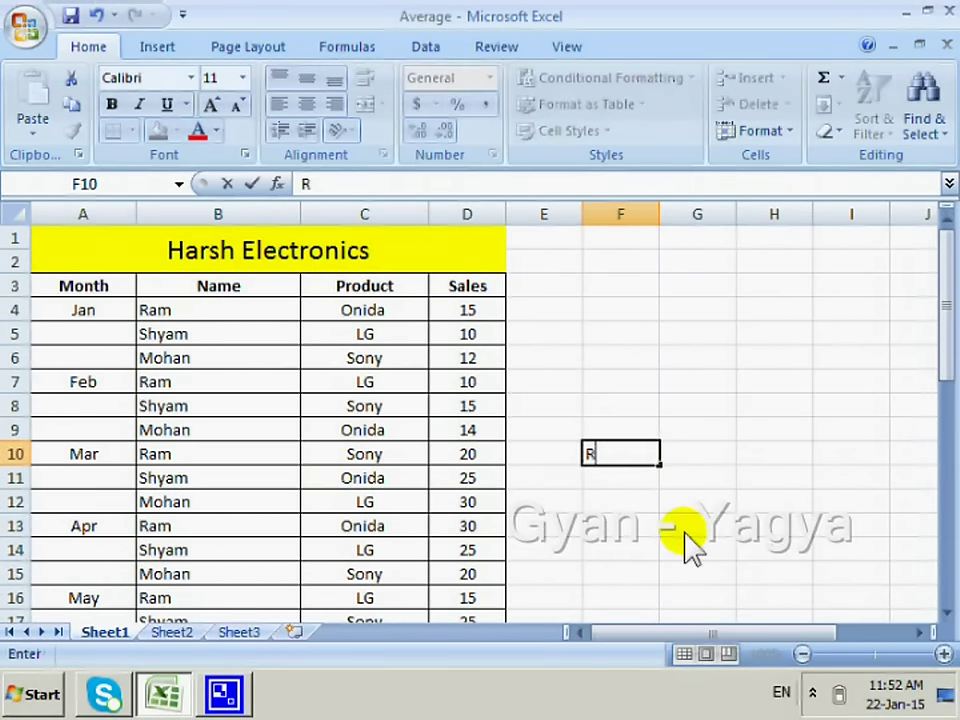
pyautogui.write('am')
pyautogui.press('Tab')
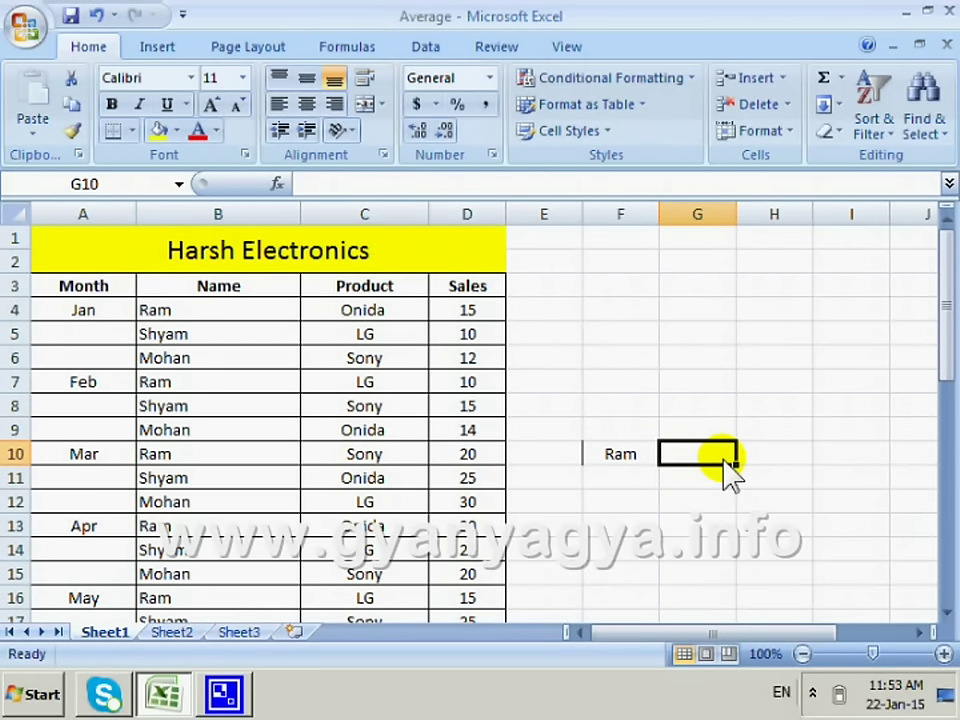
pyautogui.write('=a')
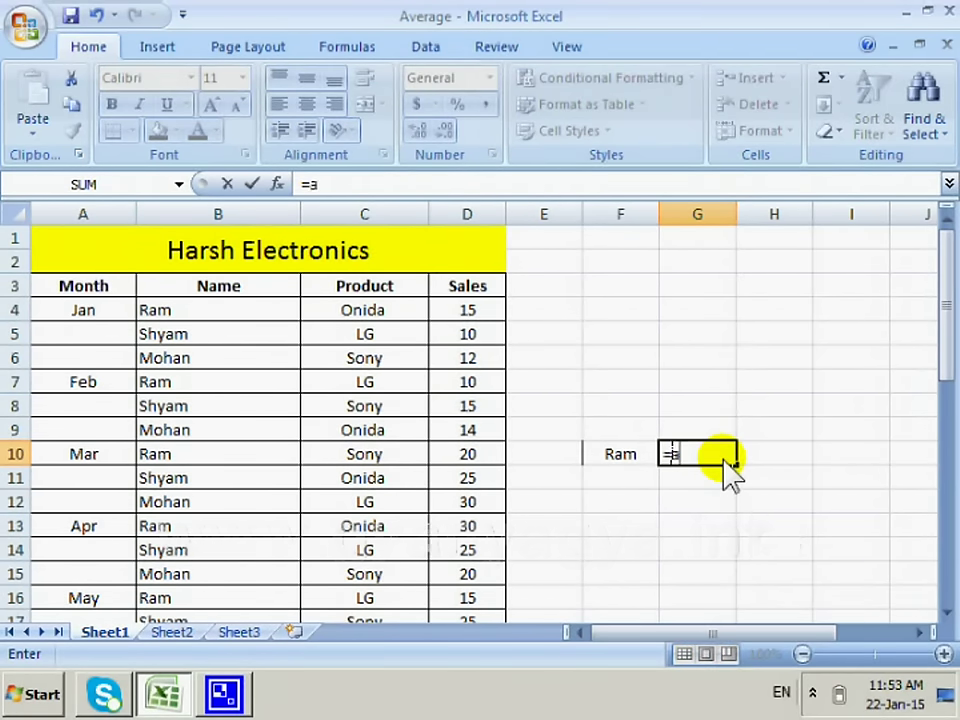
pyautogui.write('veragei')
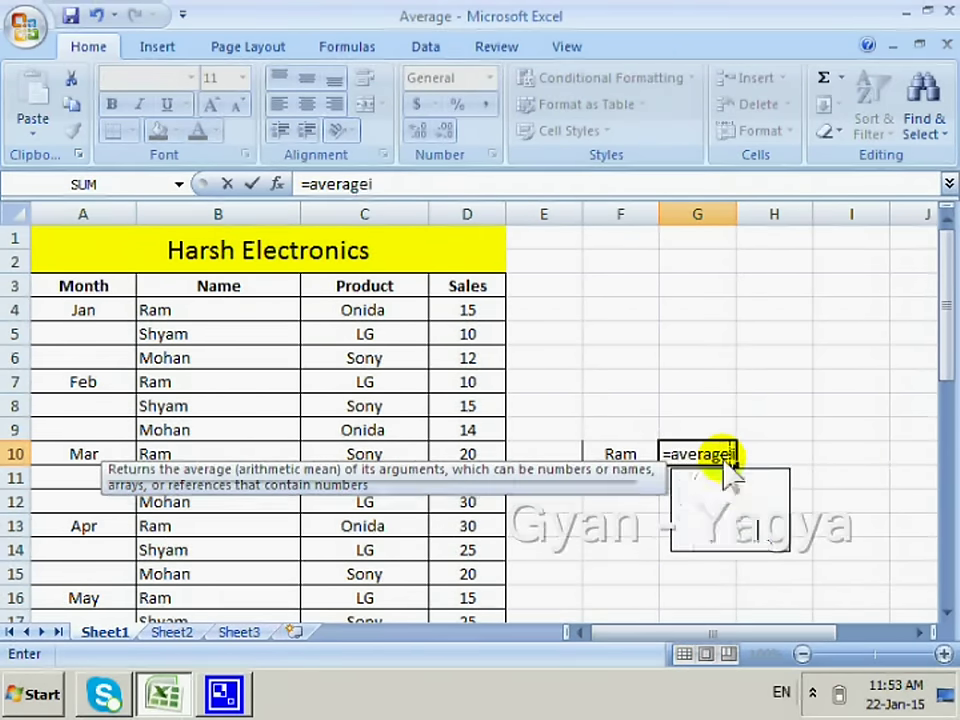
pyautogui.write('f')
pyautogui.doubleClick(733, 481)
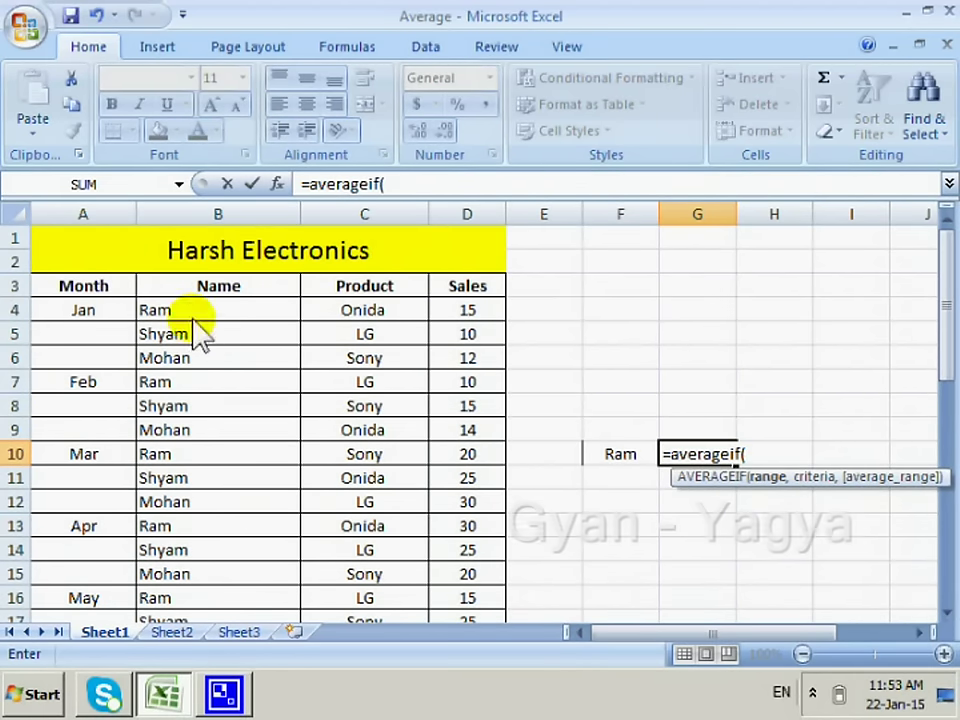
# Fill in the AVERAGEIF arguments: range B4:B39, criterion B4, average range D4:D39.
pyautogui.moveTo(210, 308); pyautogui.dragTo(207, 655)
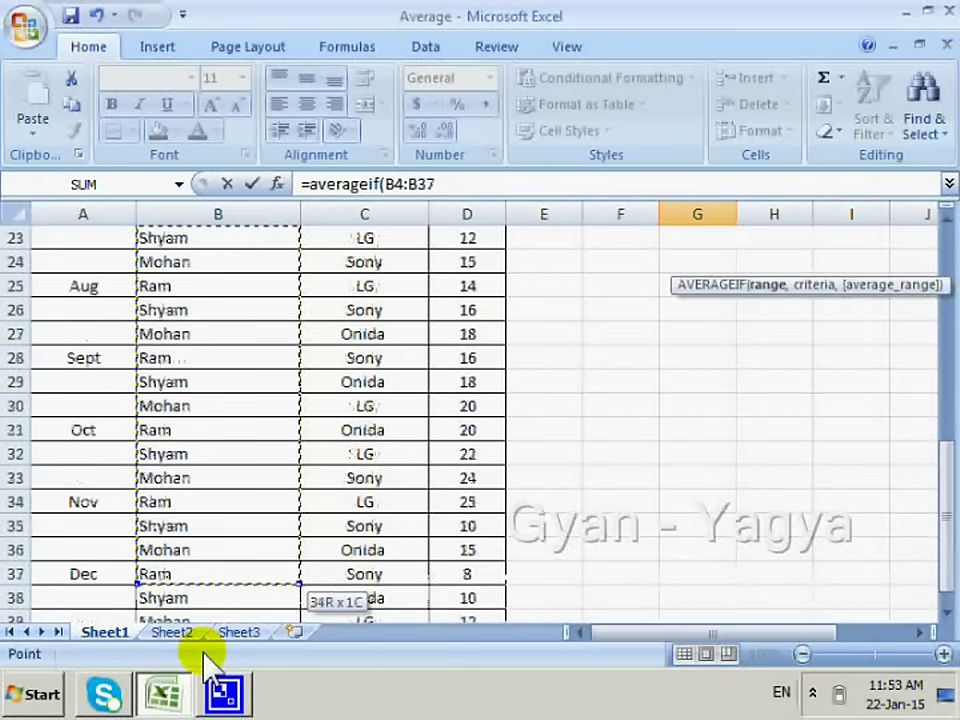
pyautogui.moveTo(205, 648)
pyautogui.mouseDown()
pyautogui.moveTo(205, 675)
pyautogui.moveTo(235, 556)
pyautogui.mouseUp()
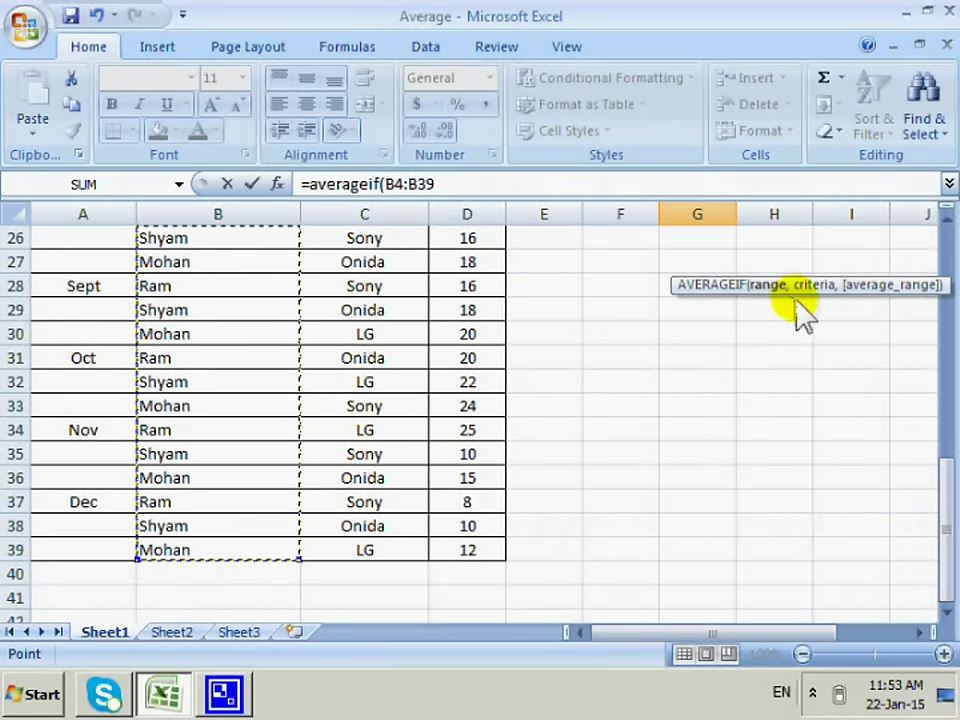
pyautogui.moveTo(946, 465); pyautogui.dragTo(950, 285)
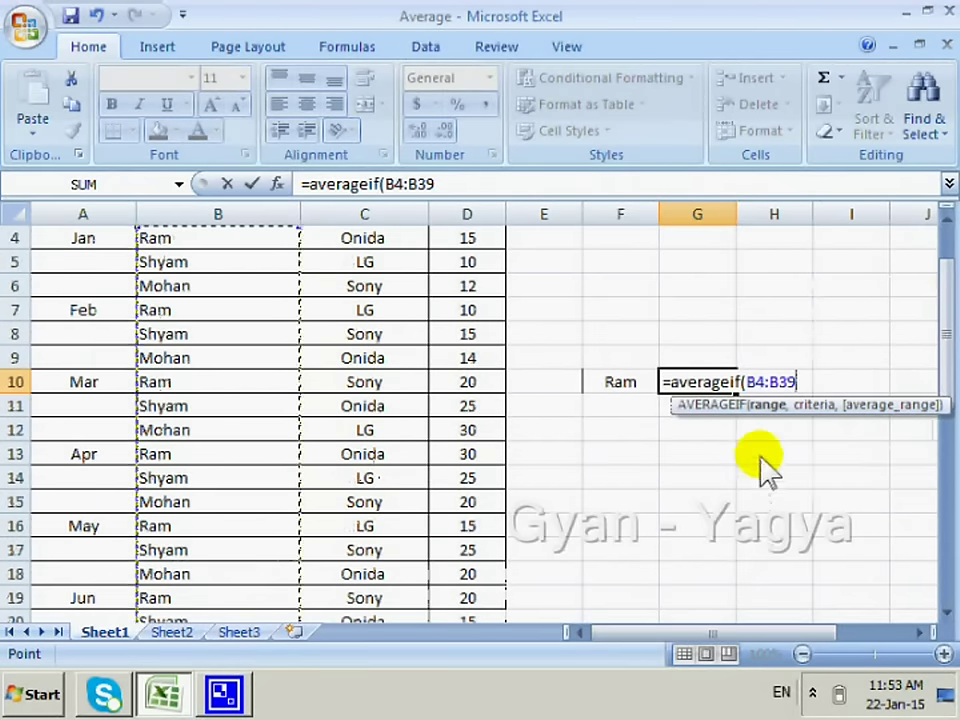
pyautogui.write(',')
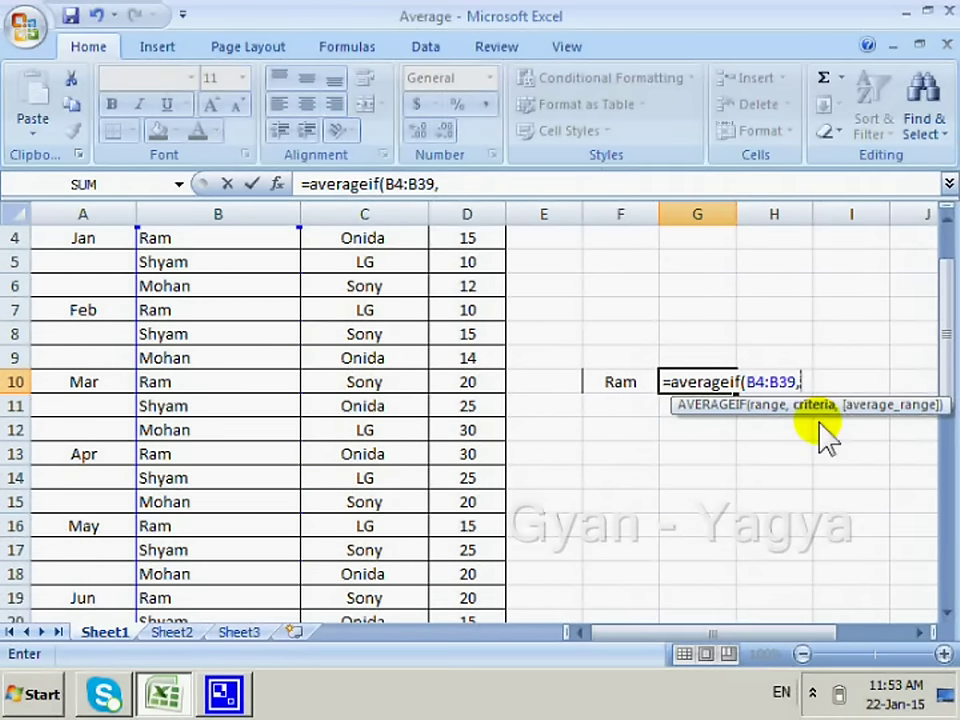
pyautogui.moveTo(943, 343); pyautogui.dragTo(943, 296)
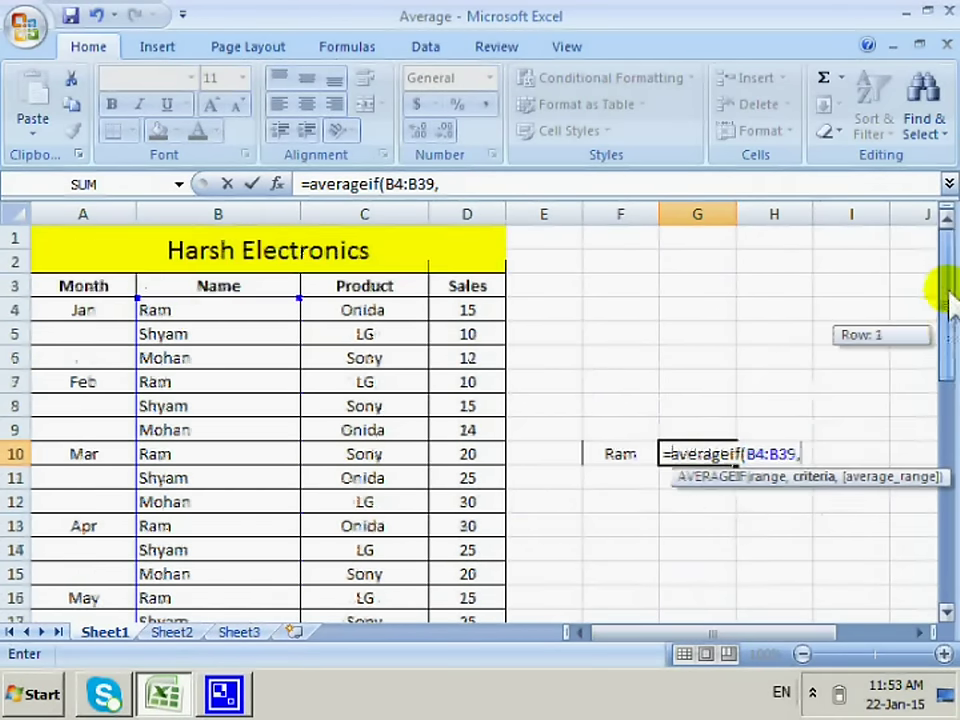
pyautogui.click(198, 310)
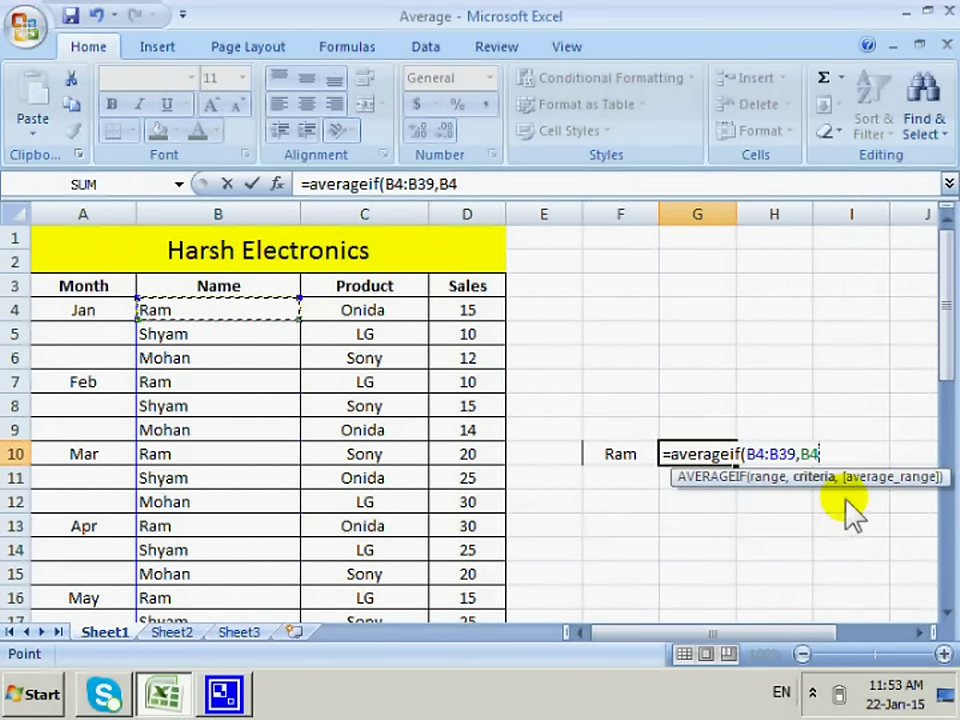
pyautogui.write(',')
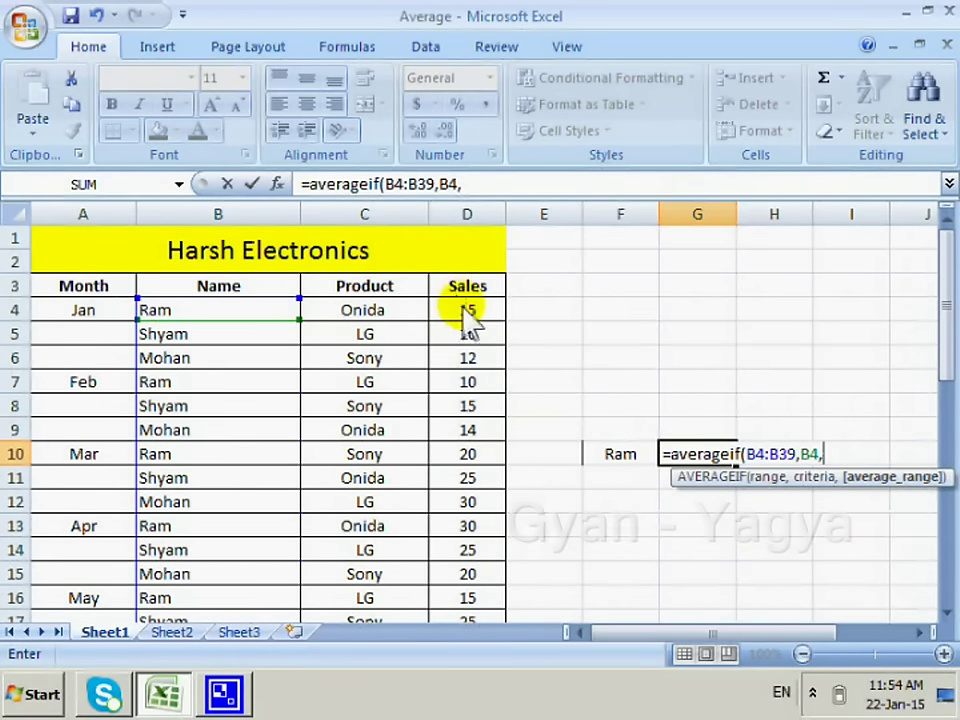
pyautogui.moveTo(464, 308)
pyautogui.mouseDown()
pyautogui.moveTo(468, 640)
pyautogui.moveTo(493, 585)
pyautogui.mouseUp()
pyautogui.moveTo(946, 520); pyautogui.dragTo(946, 300)
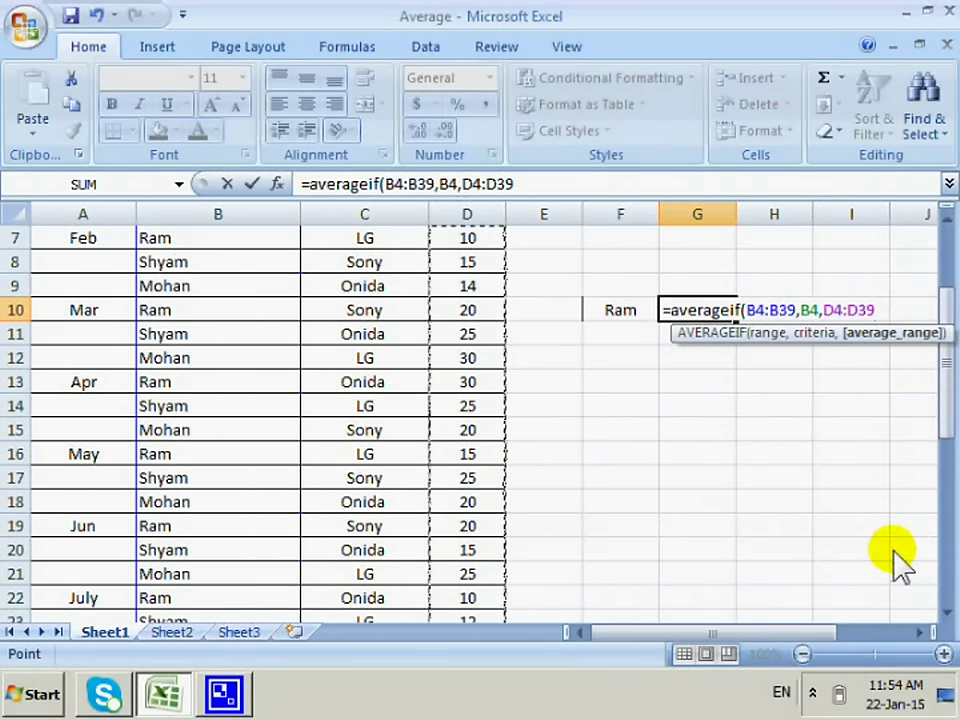
# Close and commit the G10 formula so it returns Ram's average of 16.91667.
pyautogui.write(')')
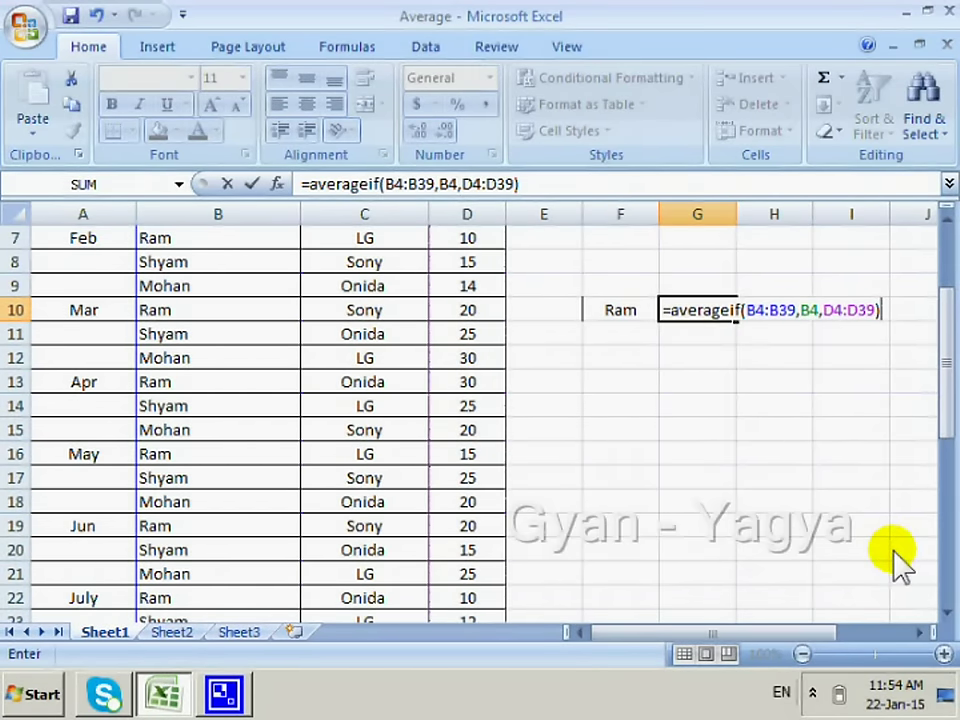
pyautogui.press('Return')
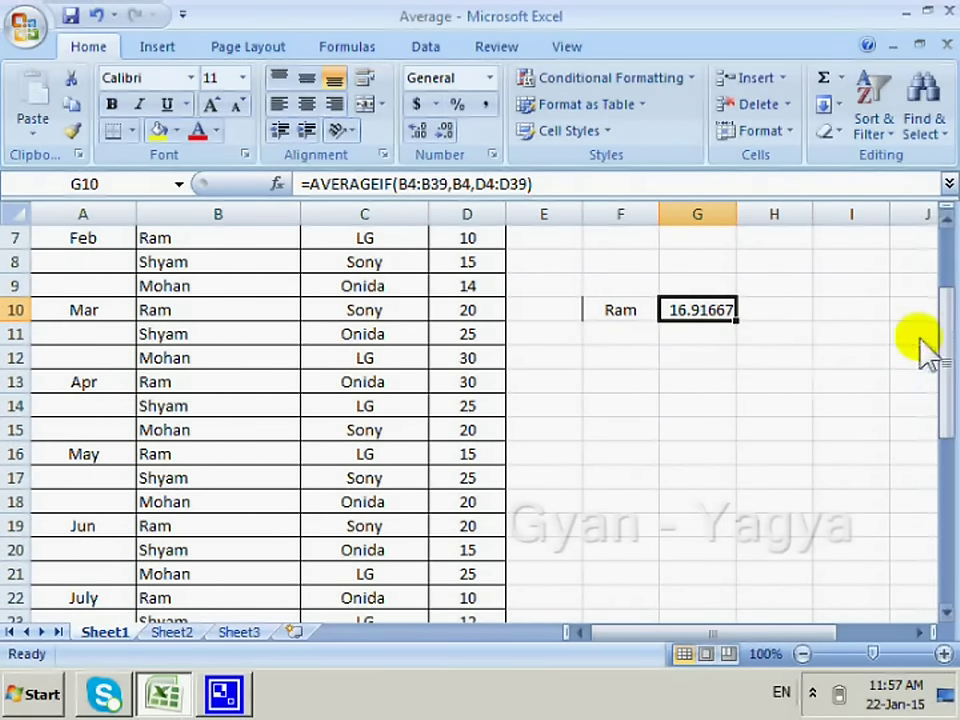
pyautogui.moveTo(942, 334); pyautogui.dragTo(945, 268)
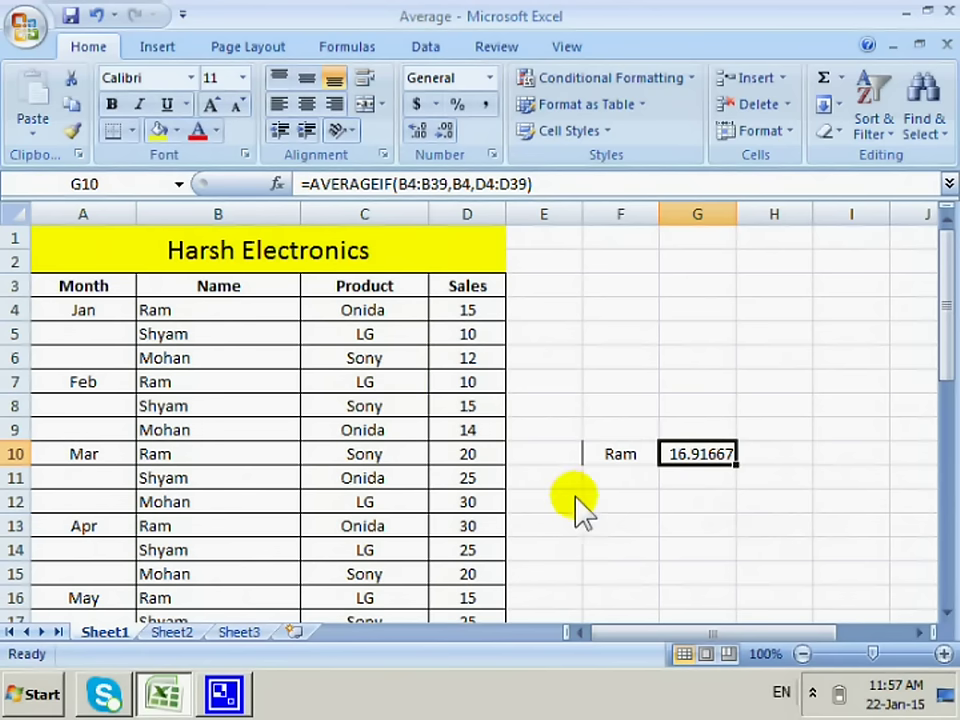
# Label F12 'Onida' and start an AVERAGEIF formula in G12.
pyautogui.click(618, 508)
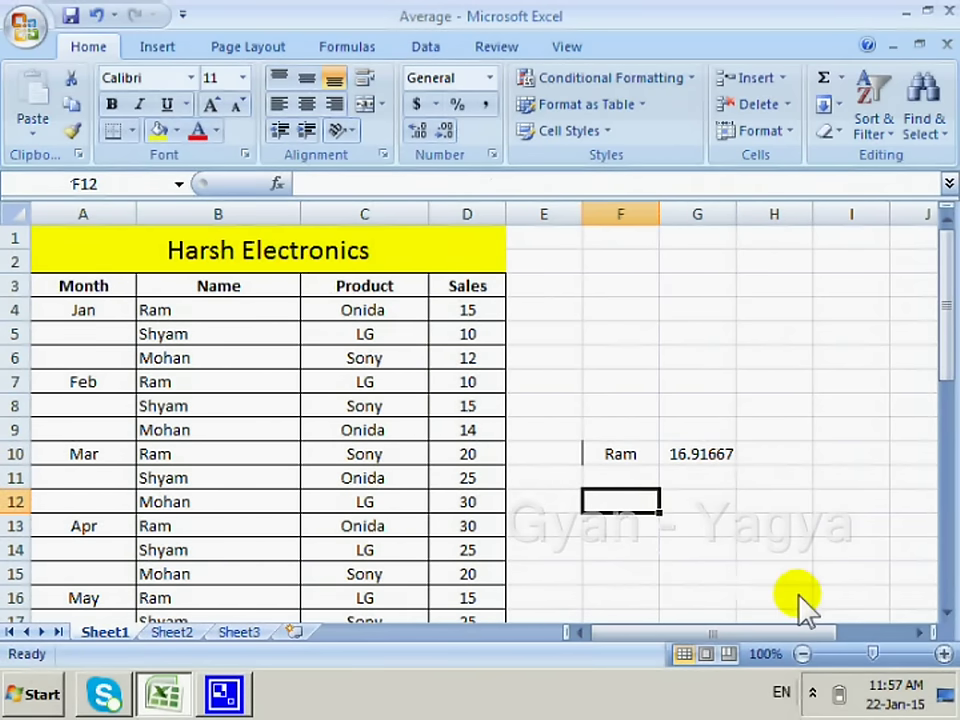
pyautogui.write('Onida')
pyautogui.press('Tab')
pyautogui.write('=')
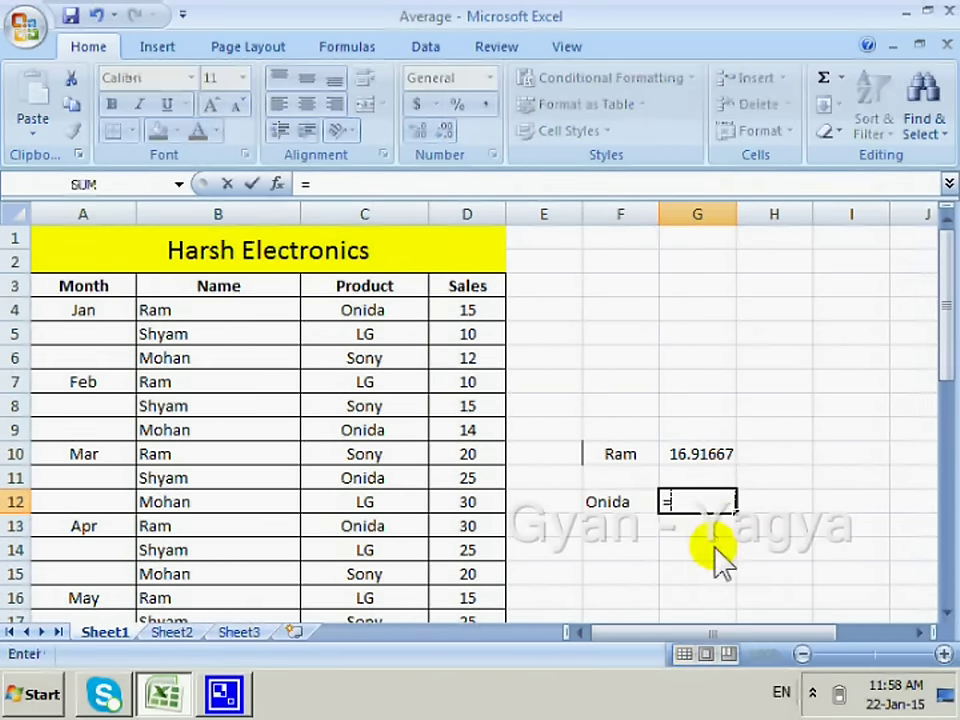
pyautogui.write('avera')
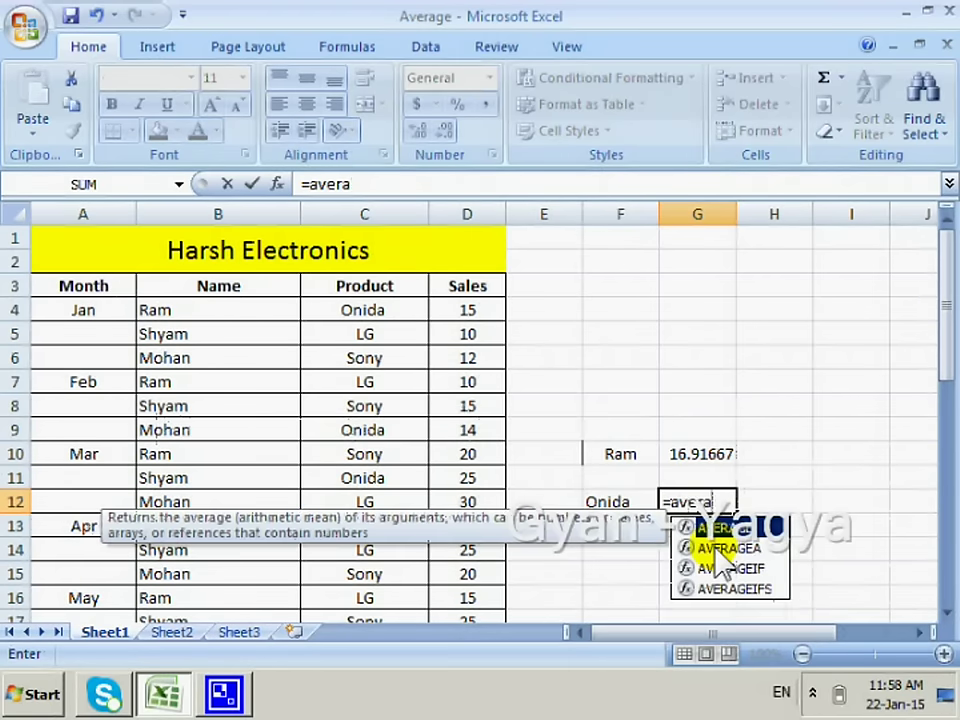
pyautogui.write('h')
pyautogui.press('BackSpace')
pyautogui.write('geif(')
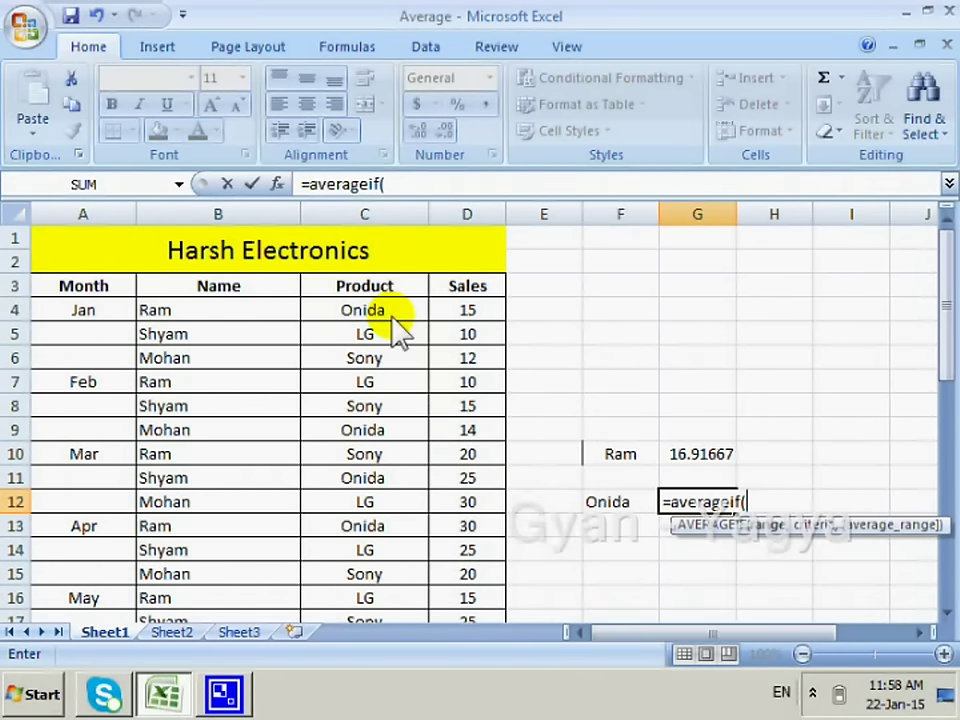
# Complete =AVERAGEIF(C4:C39,C4,D4:D39) in G12, returning 17.5.
pyautogui.moveTo(397, 310)
pyautogui.mouseDown()
pyautogui.moveTo(400, 592)
pyautogui.moveTo(950, 340)
pyautogui.mouseUp()
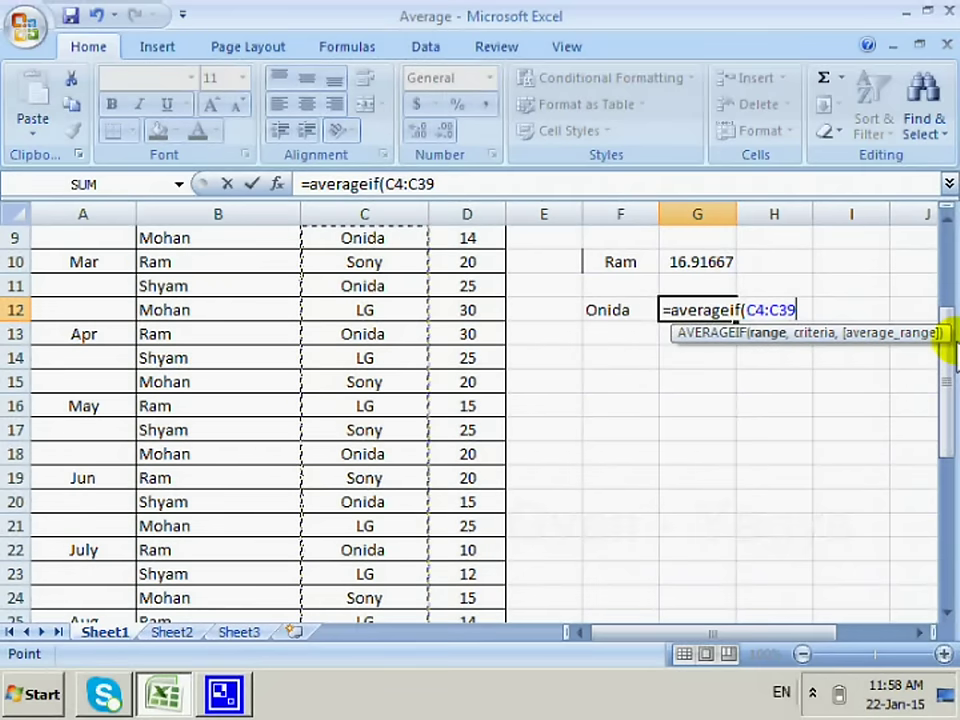
pyautogui.write(',')
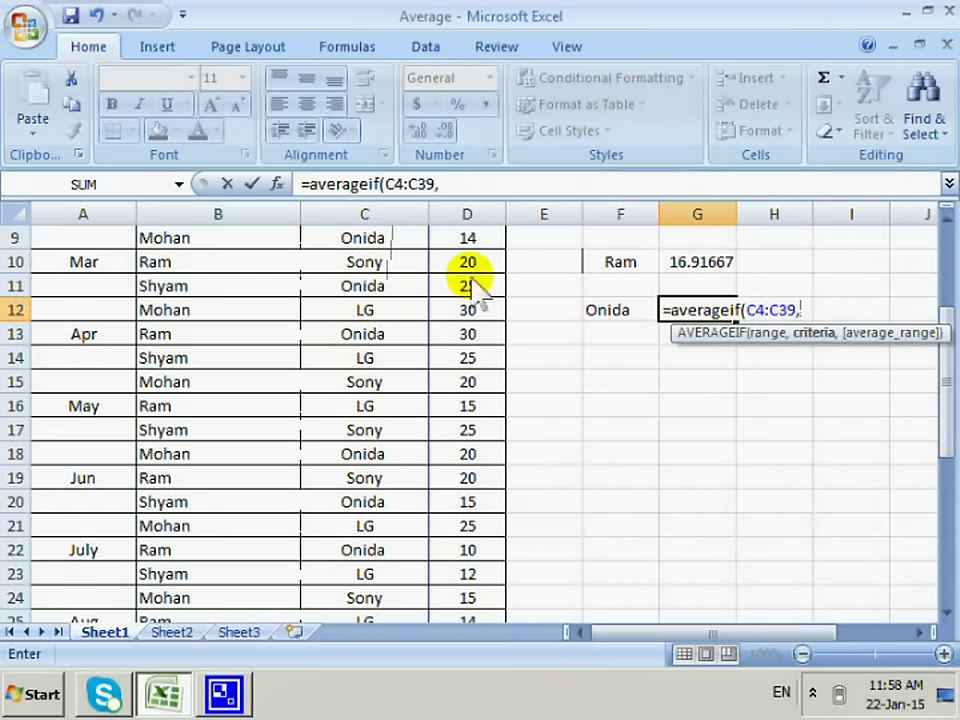
pyautogui.scroll(2, 445, 290)
pyautogui.click(378, 268)
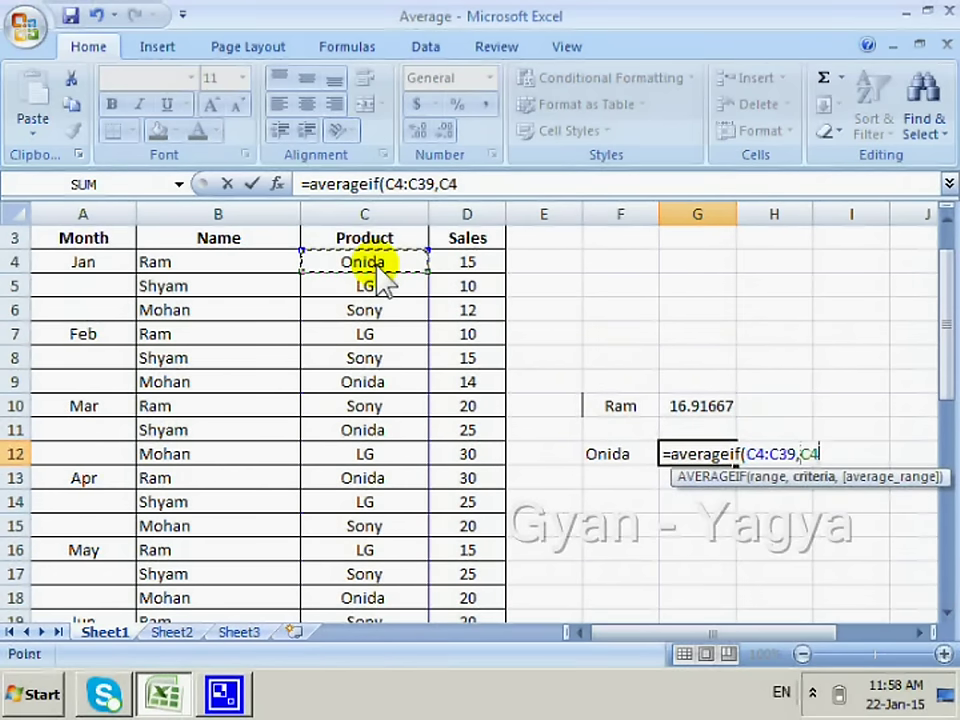
pyautogui.write(',')
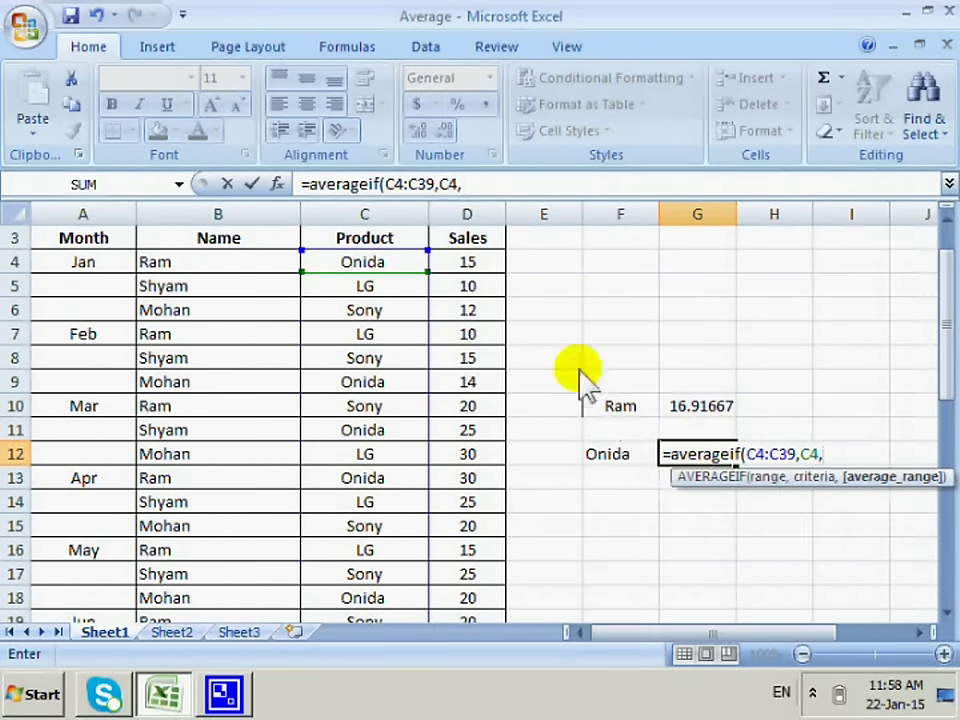
pyautogui.click(478, 266)
pyautogui.moveTo(481, 266); pyautogui.dragTo(485, 667)
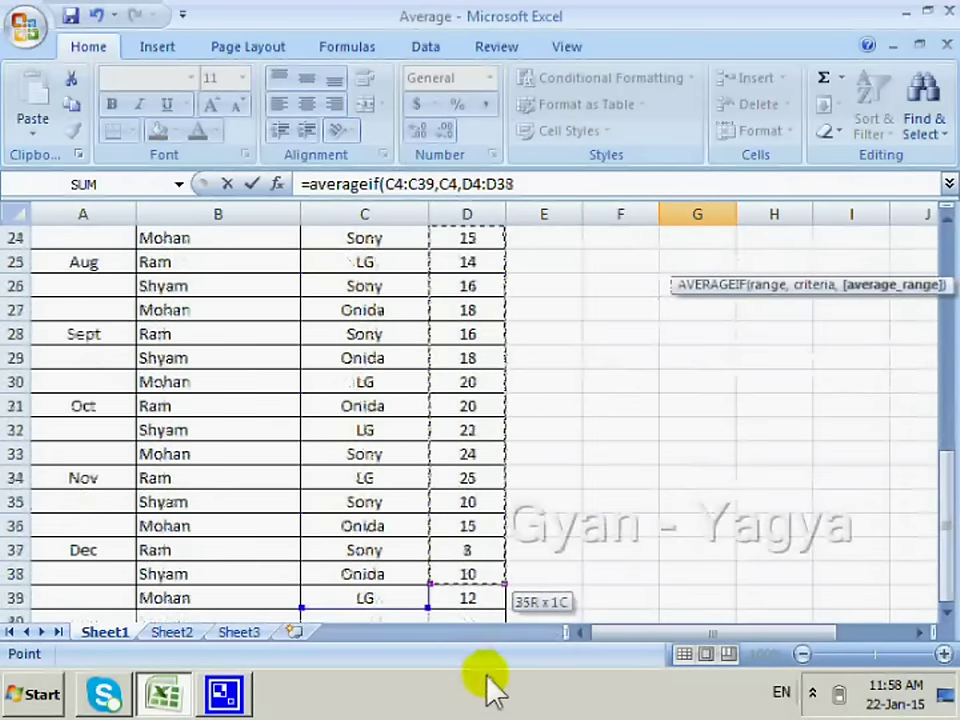
pyautogui.moveTo(485, 667); pyautogui.dragTo(489, 681)
pyautogui.moveTo(945, 443); pyautogui.dragTo(945, 322)
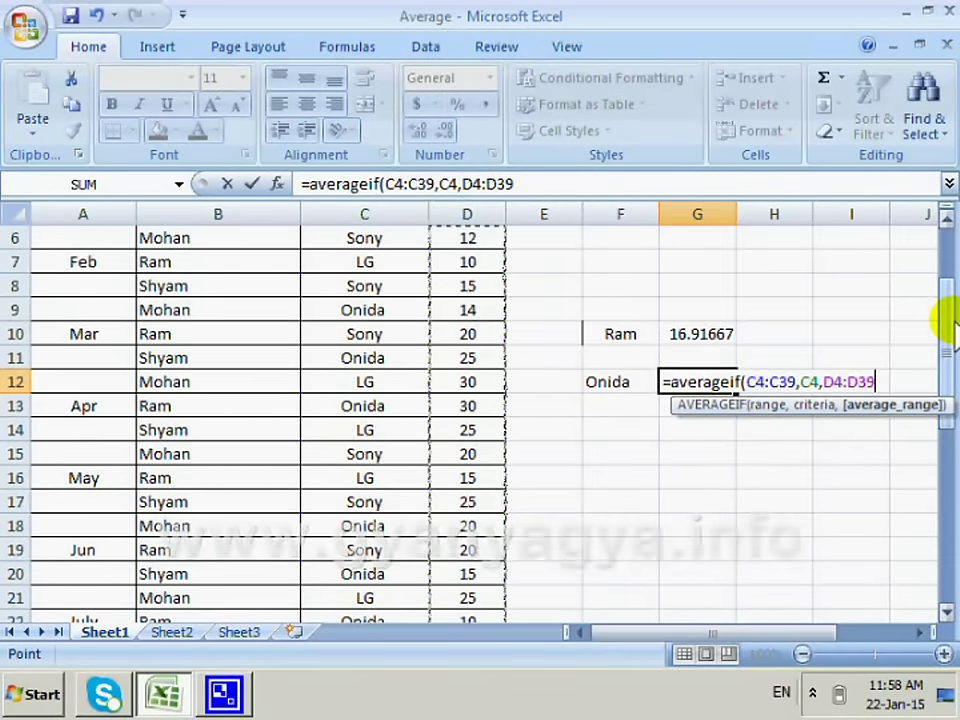
pyautogui.write(')')
pyautogui.press('Return')
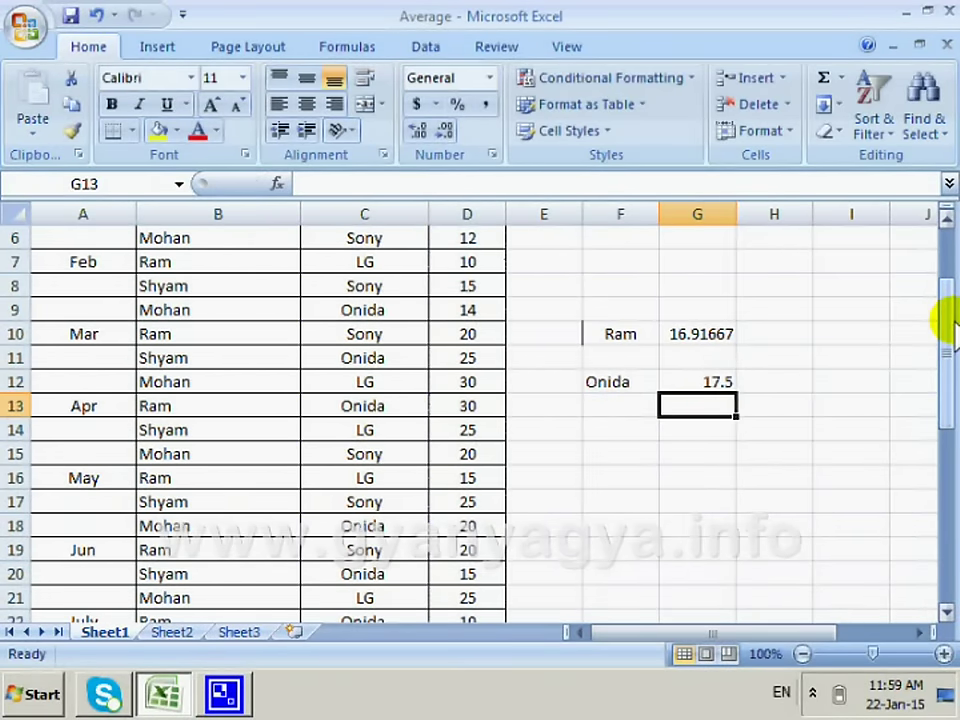
pyautogui.click(717, 386)
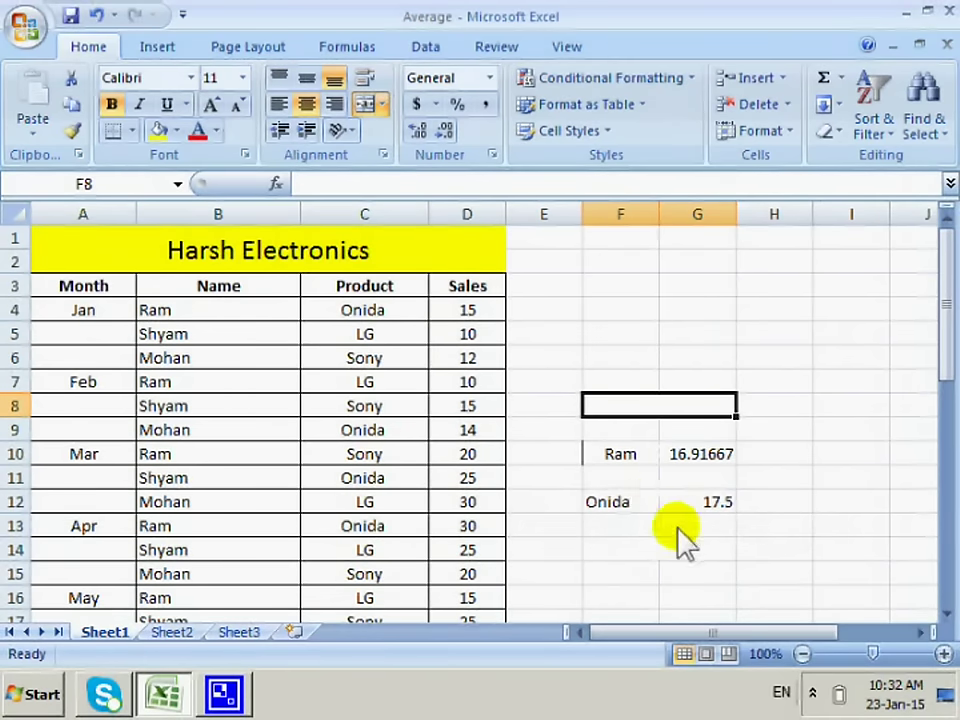
# Enter the headings 'Averageif' in F8 and 'Averageifs' in F14.
pyautogui.write('Av')
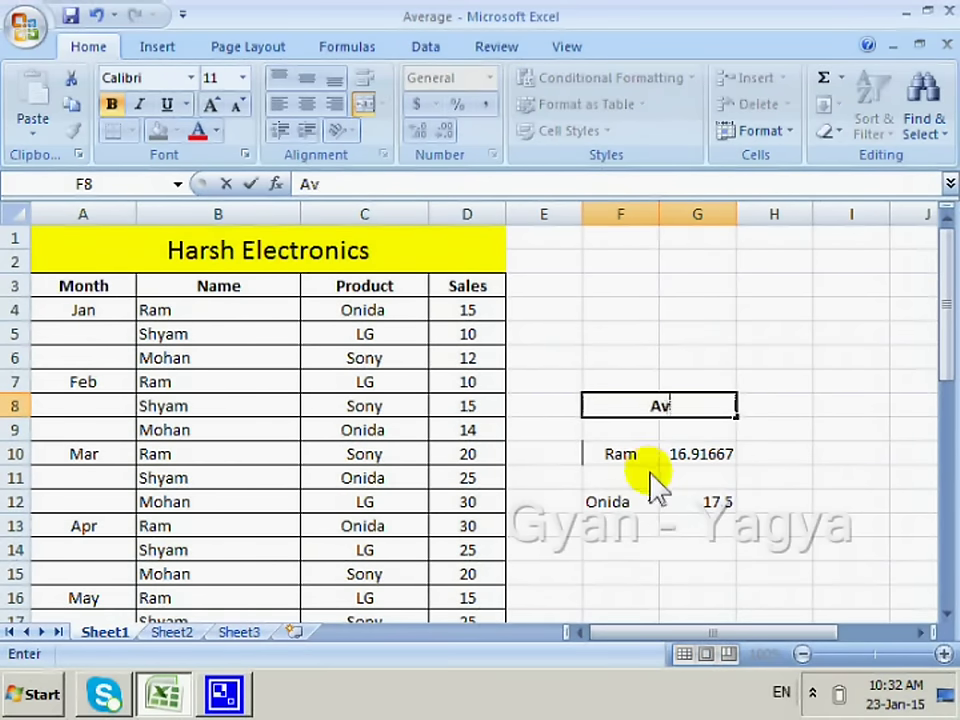
pyautogui.write('erageif')
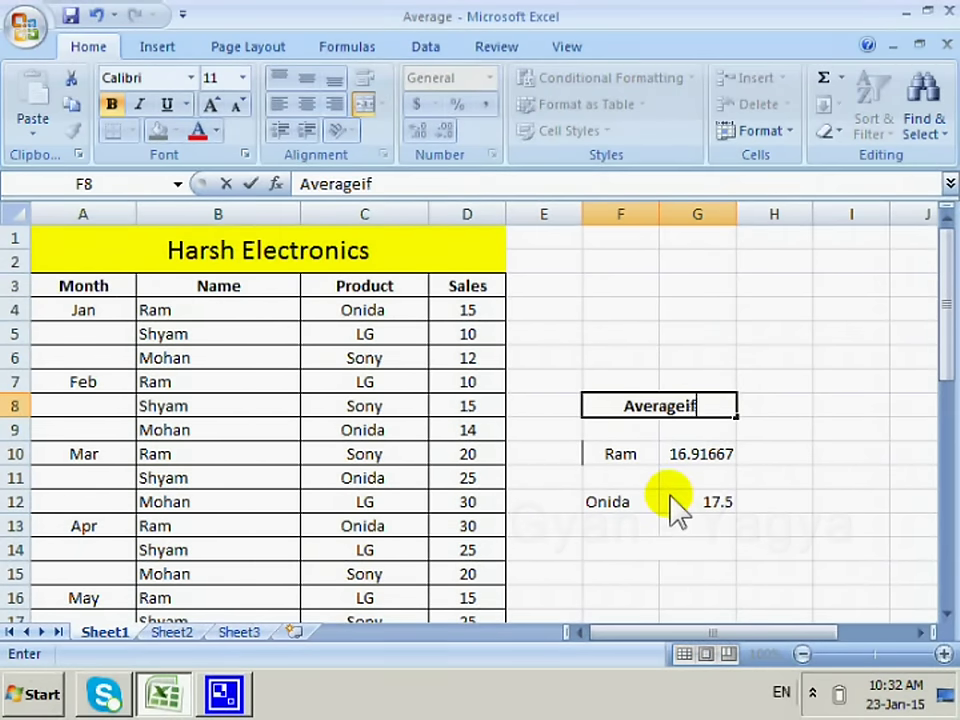
pyautogui.press('Return')
pyautogui.press('Return')
pyautogui.press('Return')
pyautogui.press('Return')
pyautogui.press('Return')
pyautogui.press('Return')
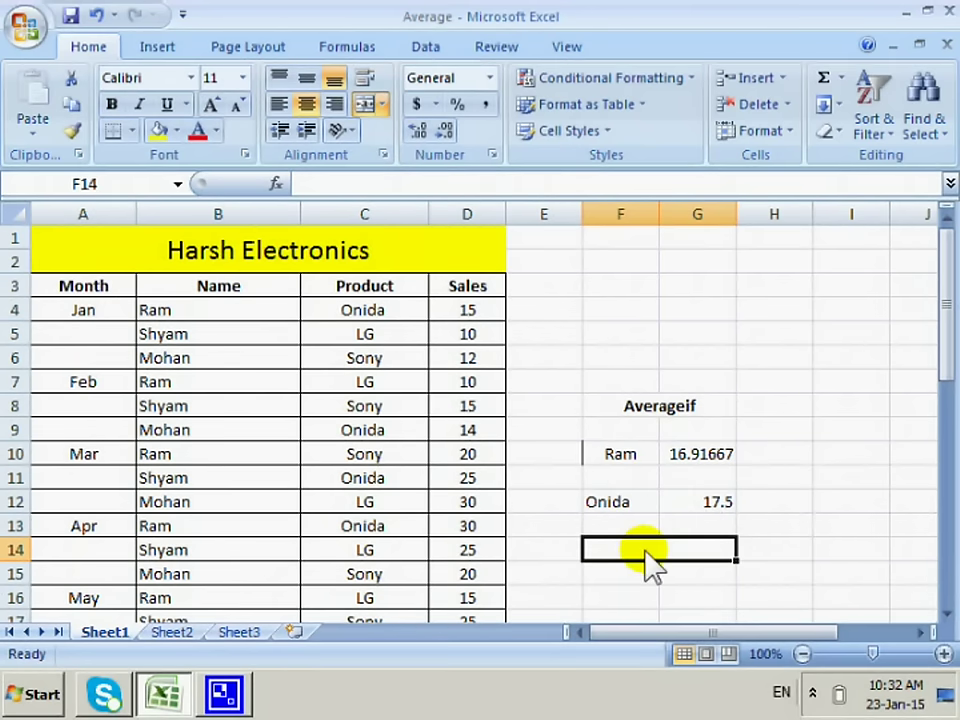
pyautogui.write('Averageif')
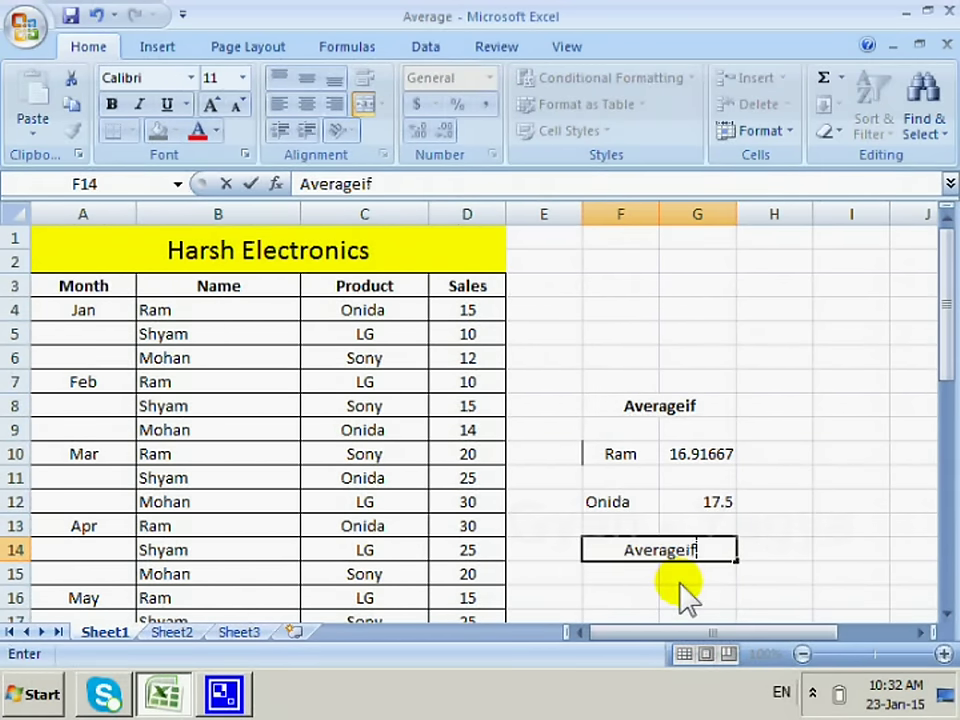
pyautogui.write('s')
pyautogui.press('Return')
pyautogui.press('Return')
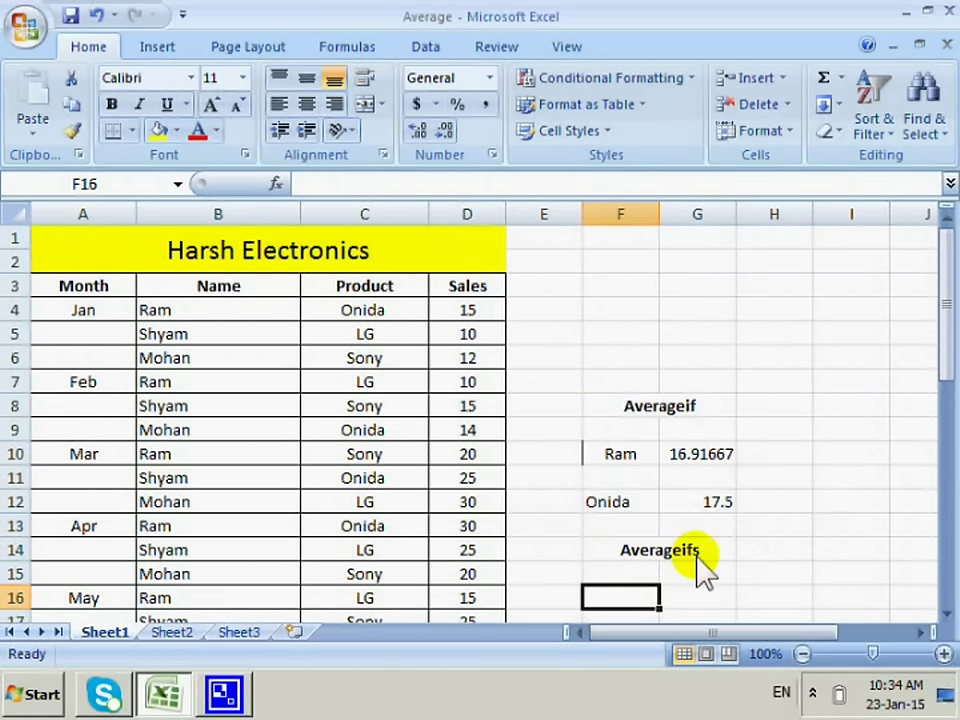
# Label F16 'Ram' and start =AVERAGEIFS in G16 averaging D4:D39.
pyautogui.scroll(-1, 627, 527)
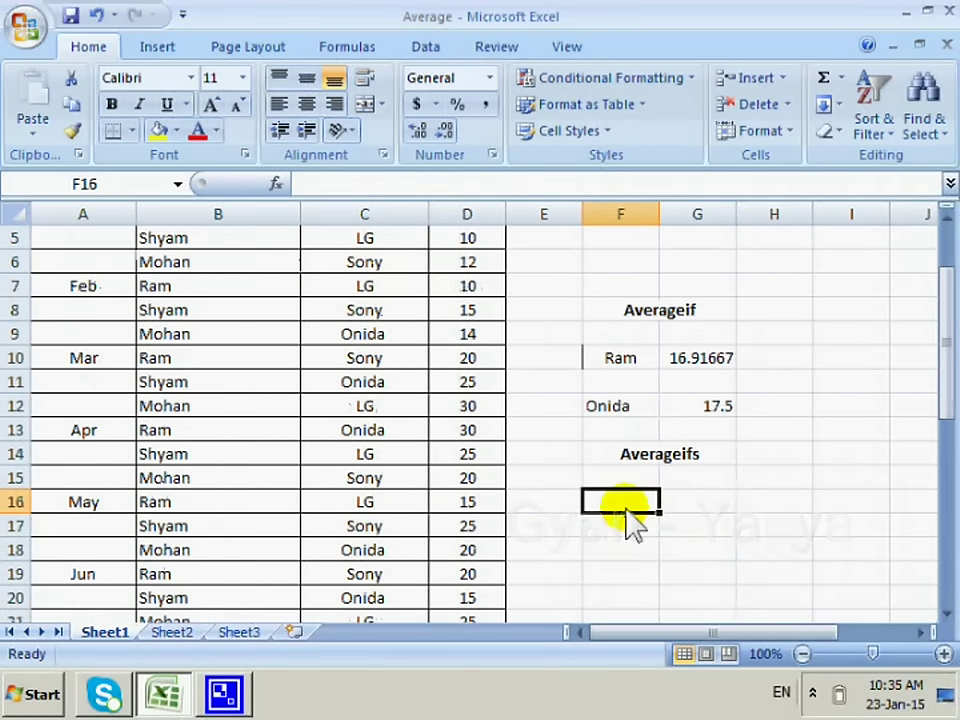
pyautogui.write('Ram')
pyautogui.press('Tab')
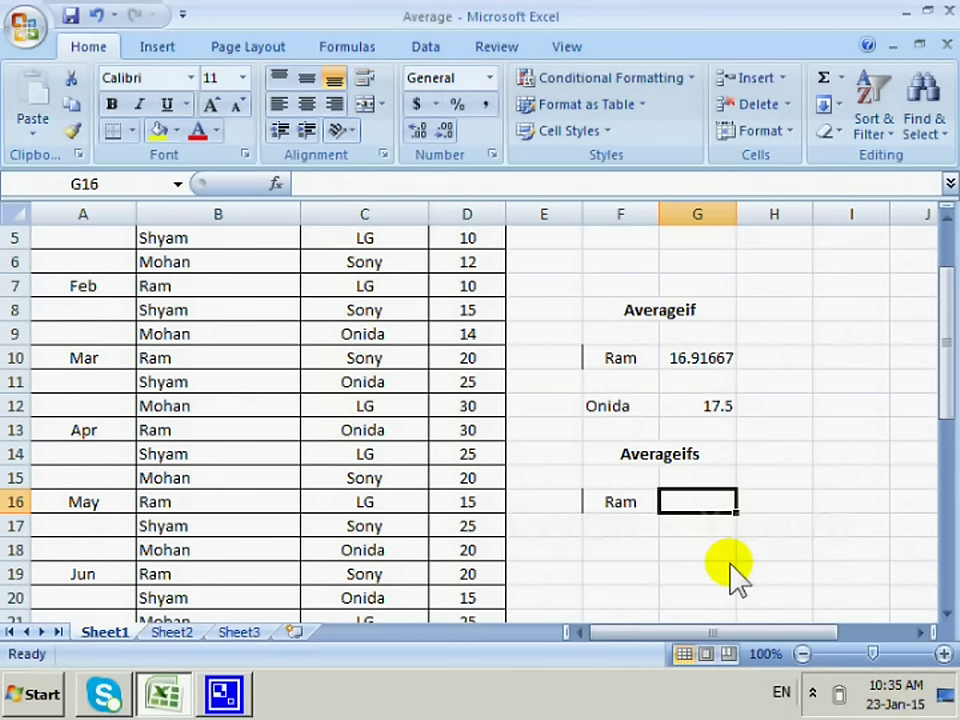
pyautogui.write('=averag')
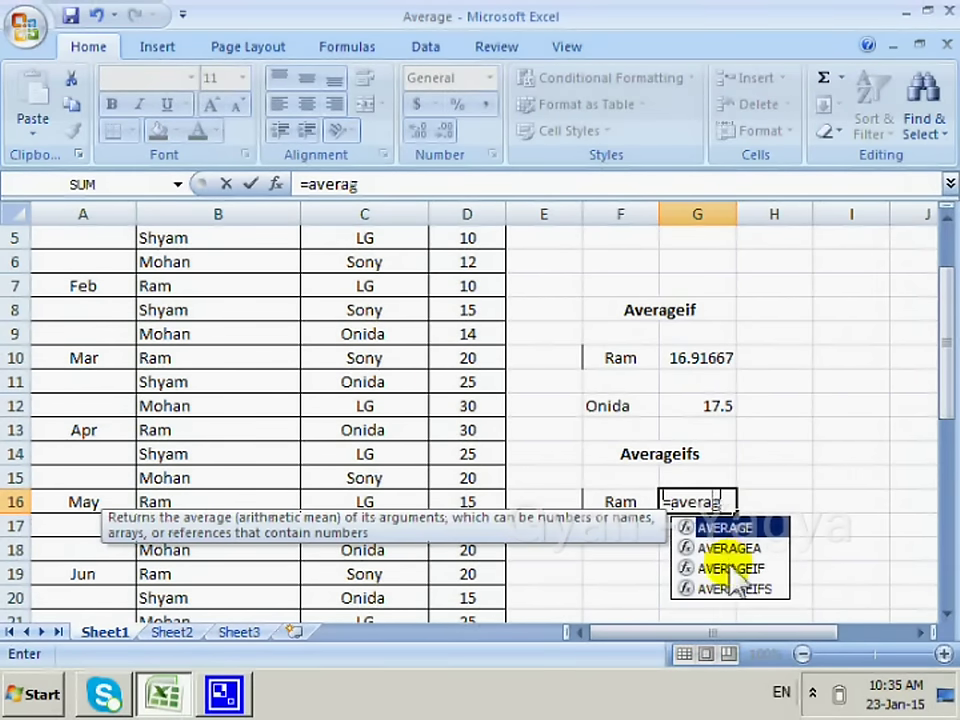
pyautogui.write('eifs(')
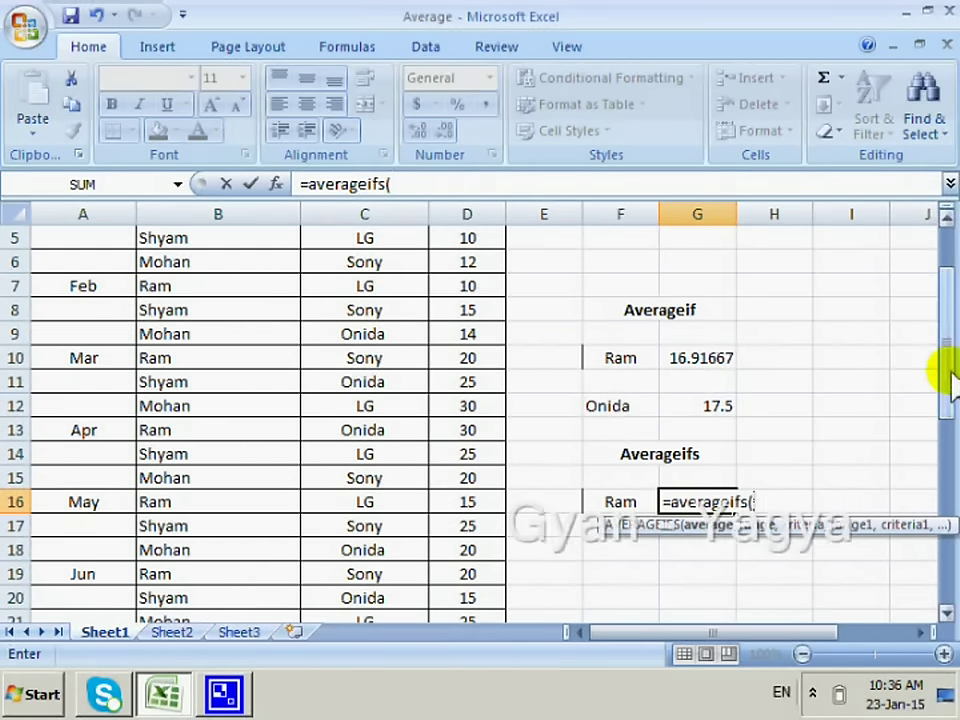
pyautogui.moveTo(950, 375); pyautogui.dragTo(943, 332)
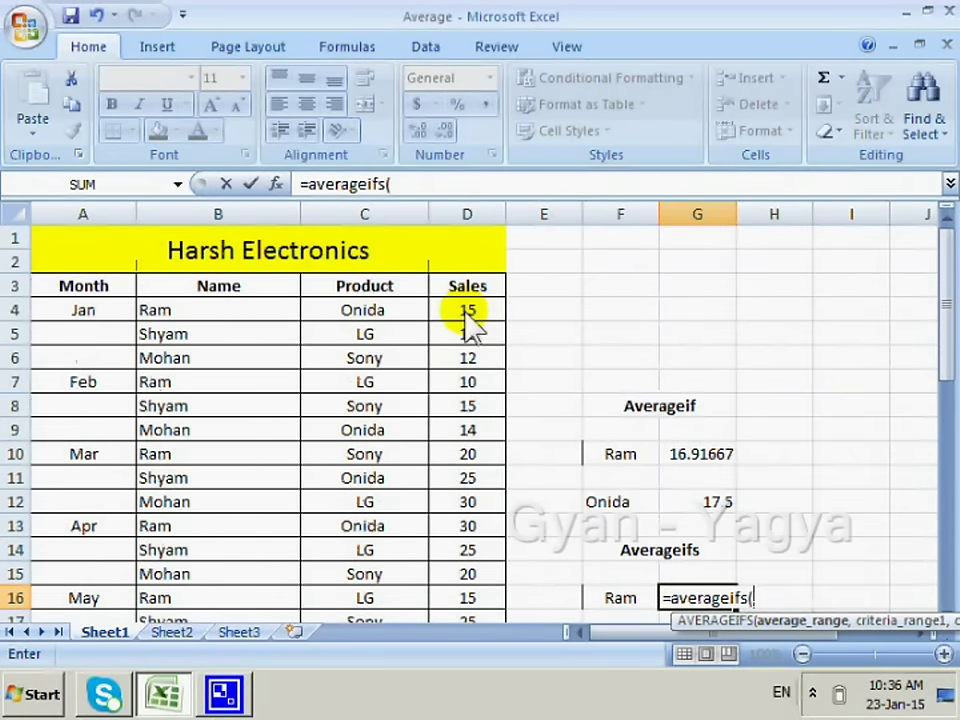
pyautogui.moveTo(463, 312)
pyautogui.mouseDown()
pyautogui.moveTo(468, 637)
pyautogui.moveTo(478, 622)
pyautogui.moveTo(467, 574)
pyautogui.mouseUp()
pyautogui.scroll(5, 936, 216)
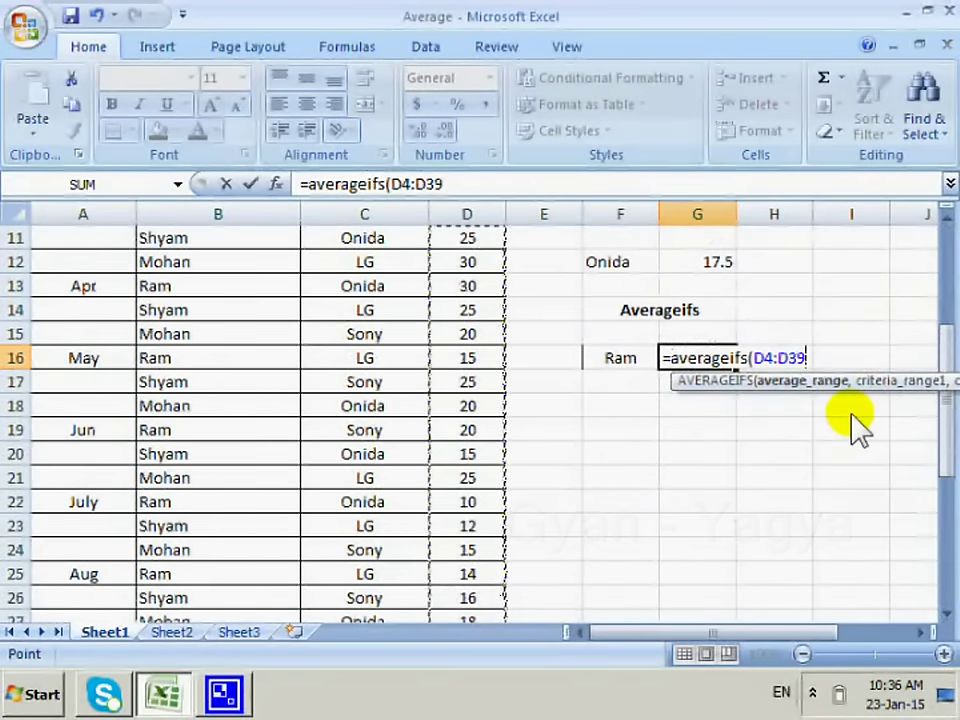
# Add the Name range B4:B39 with criterion B4 (Ram) to the G16 formula.
pyautogui.write(',')
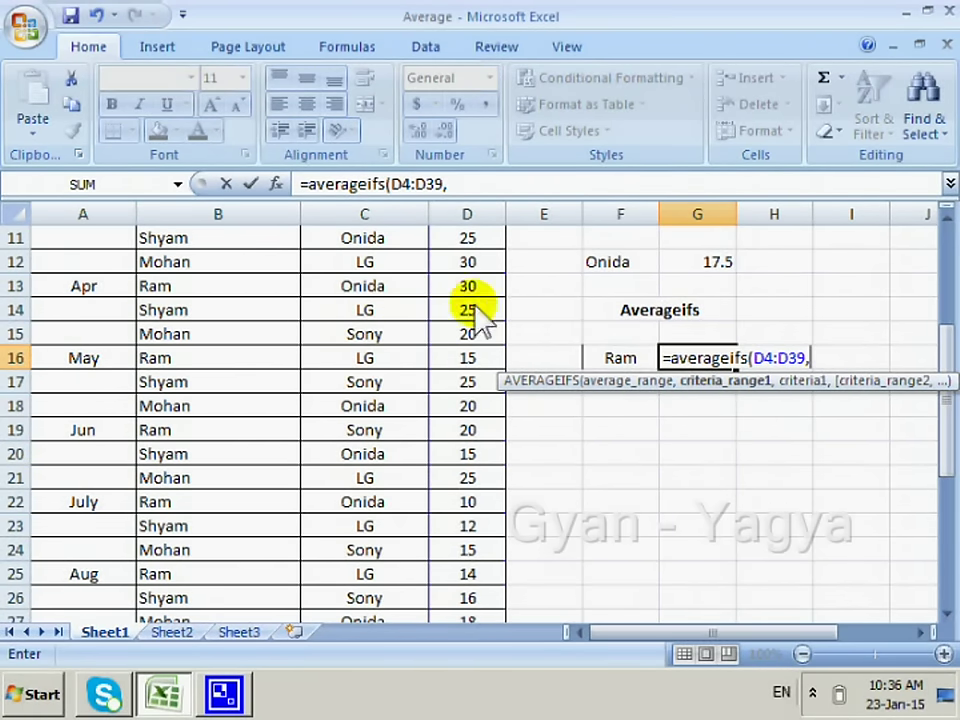
pyautogui.moveTo(945, 355); pyautogui.dragTo(943, 250)
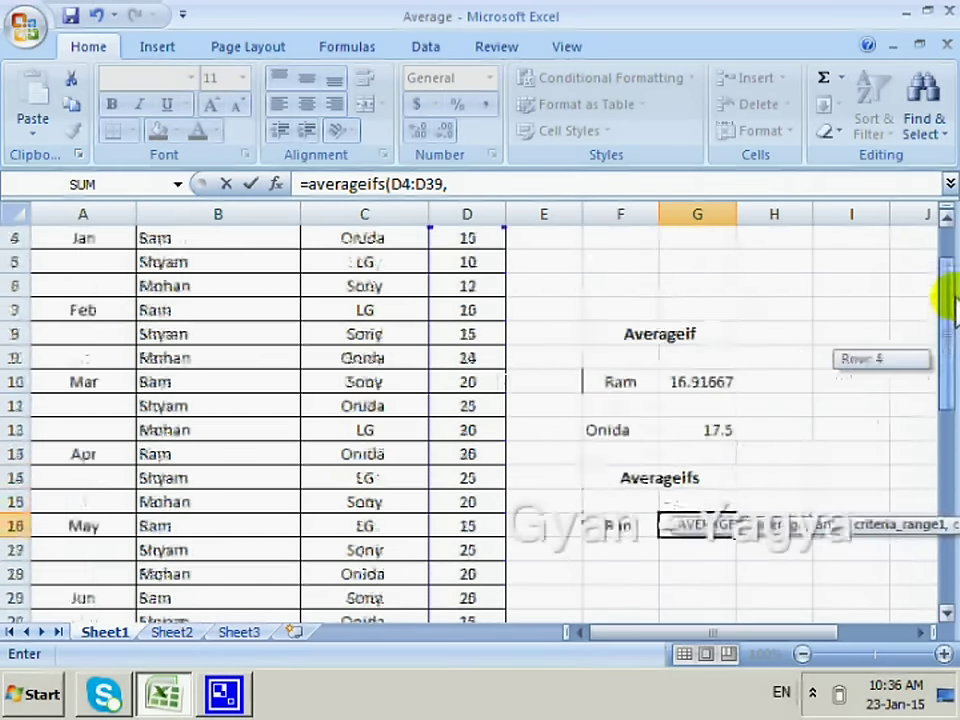
pyautogui.moveTo(200, 312); pyautogui.dragTo(190, 618)
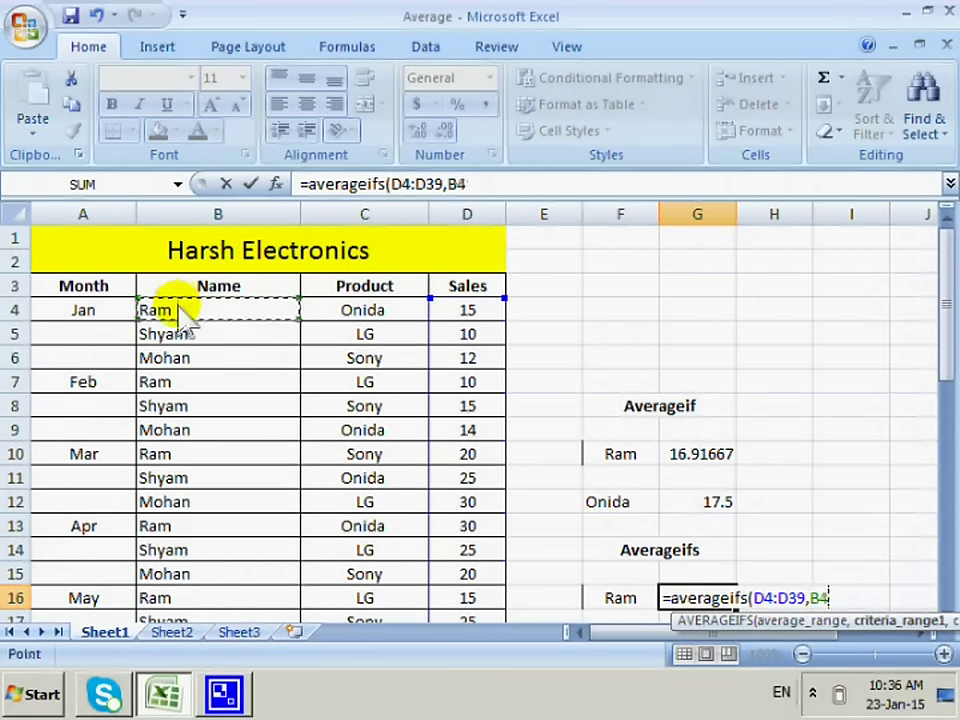
pyautogui.write(':B39,')
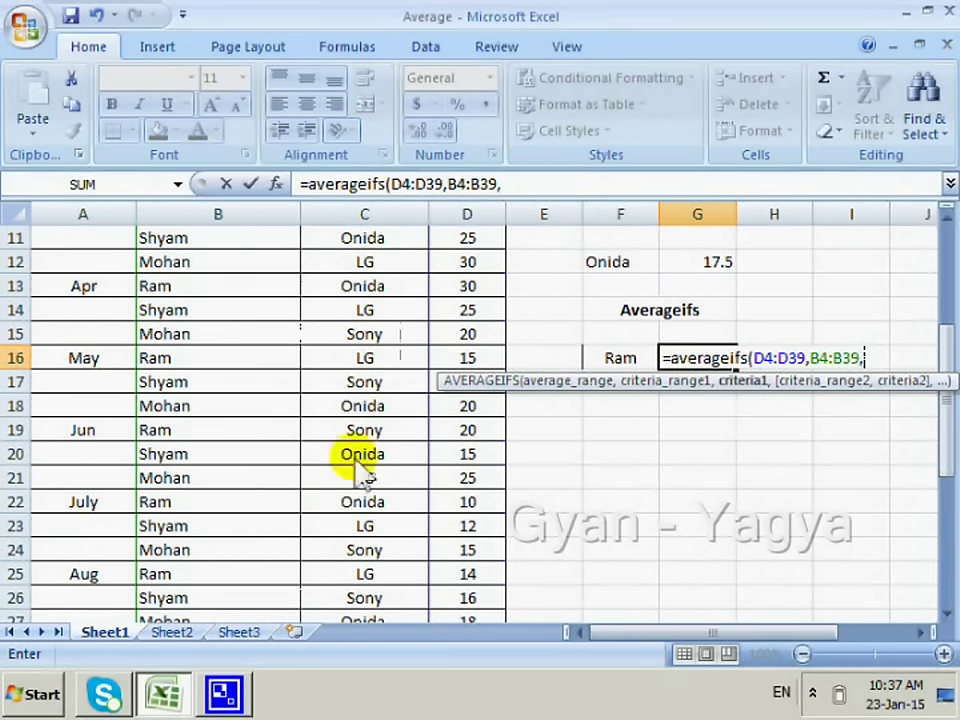
pyautogui.moveTo(948, 355); pyautogui.dragTo(944, 240)
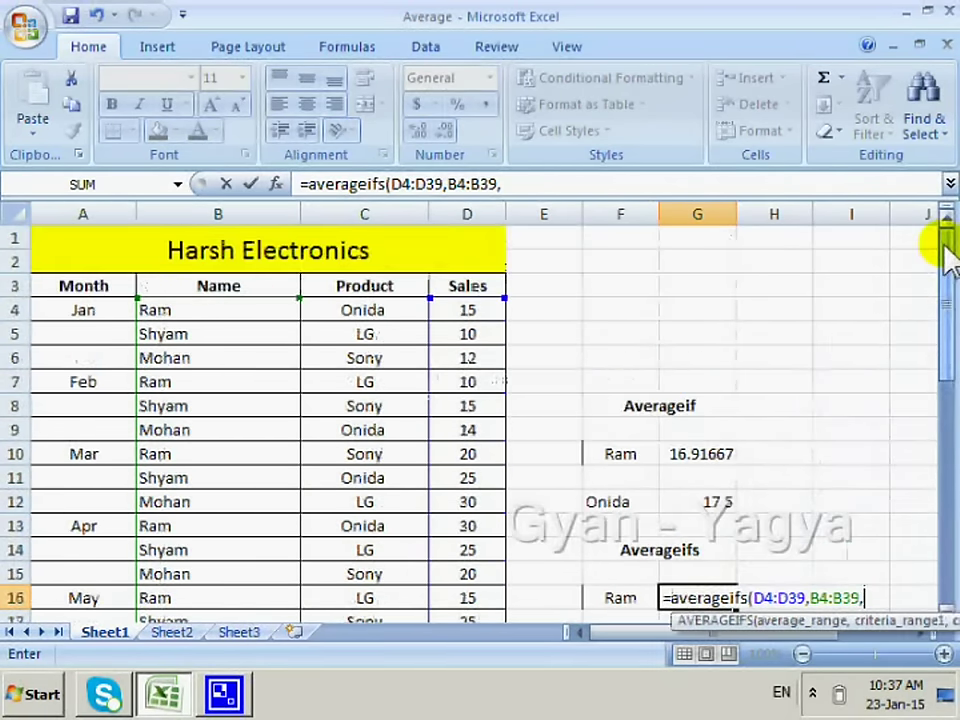
pyautogui.click(234, 320)
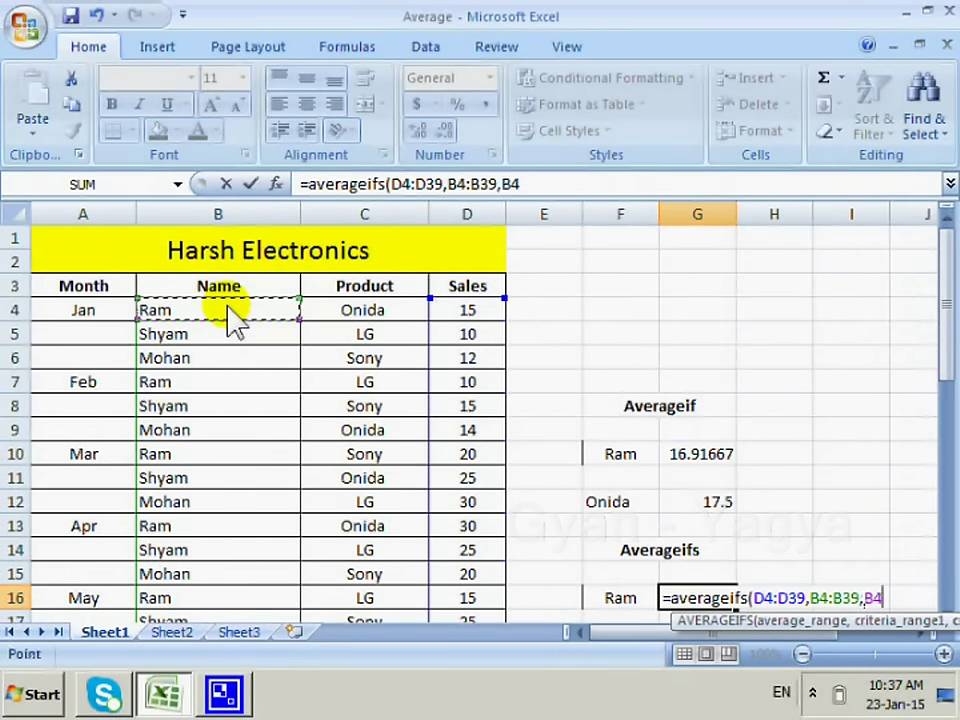
pyautogui.moveTo(944, 364); pyautogui.dragTo(948, 392)
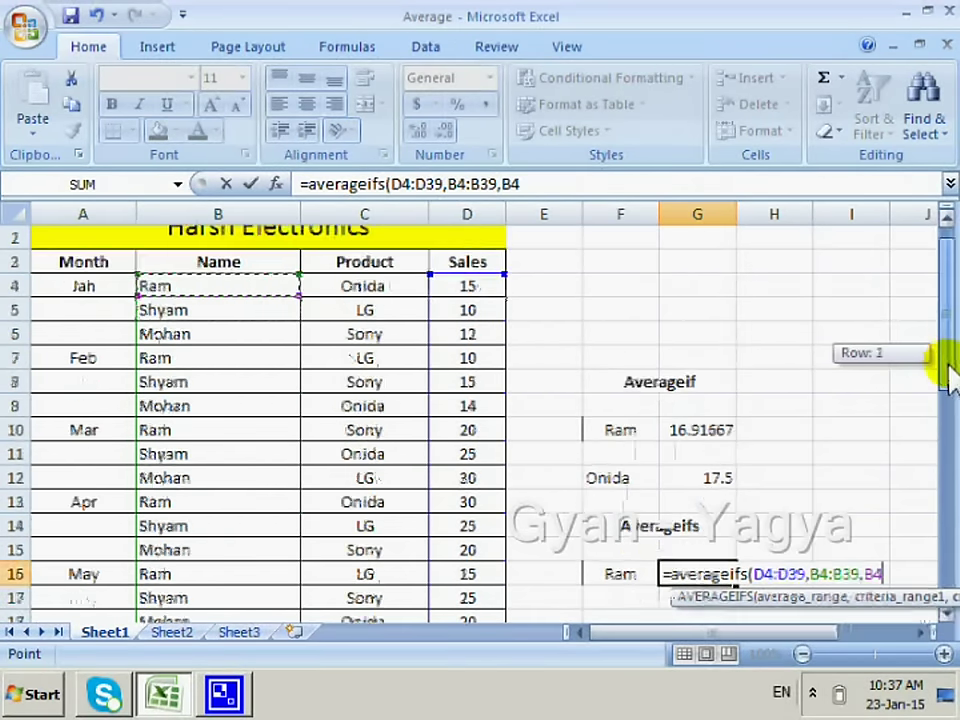
pyautogui.write(',')
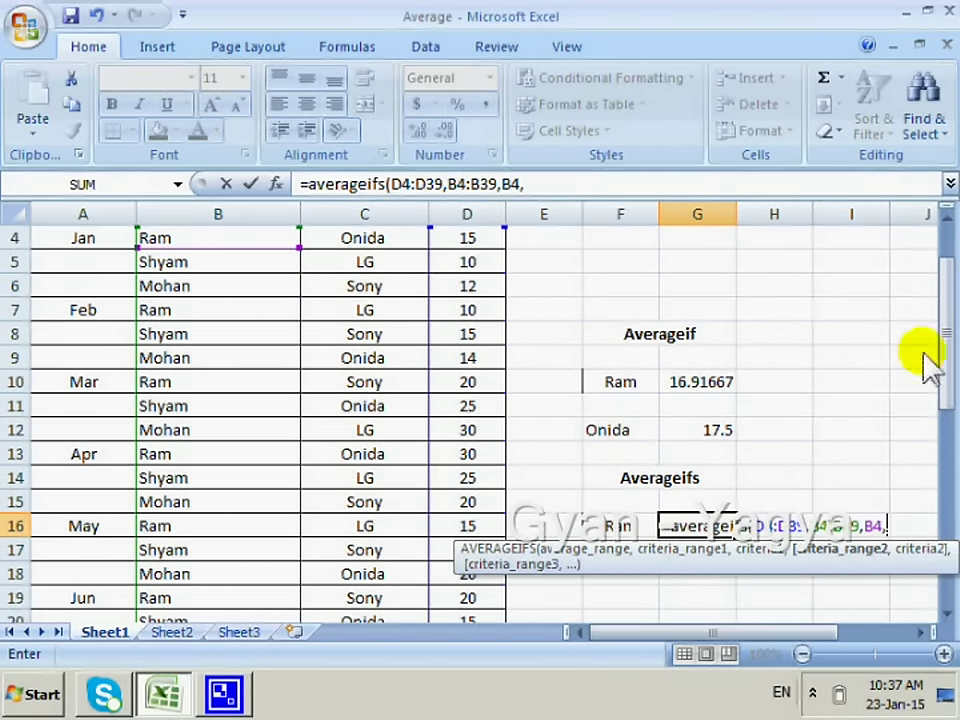
# Add Product range C4:C39 with criterion C4 (Onida) and commit, returning 18.75.
pyautogui.moveTo(940, 332); pyautogui.dragTo(944, 316)
pyautogui.moveTo(364, 286); pyautogui.dragTo(392, 652)
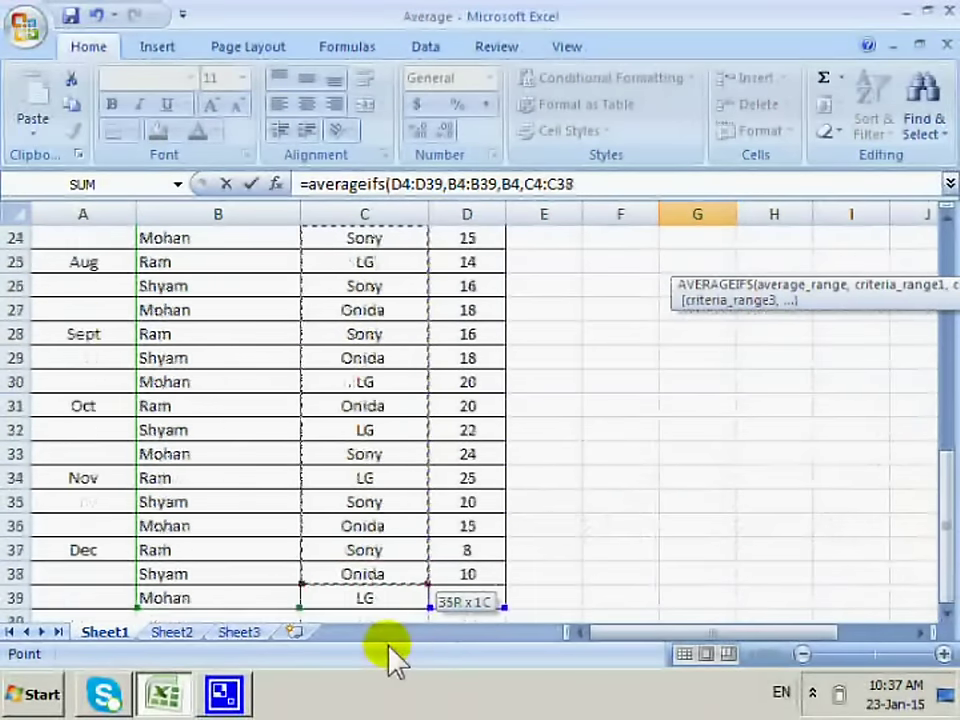
pyautogui.moveTo(392, 652); pyautogui.dragTo(364, 574)
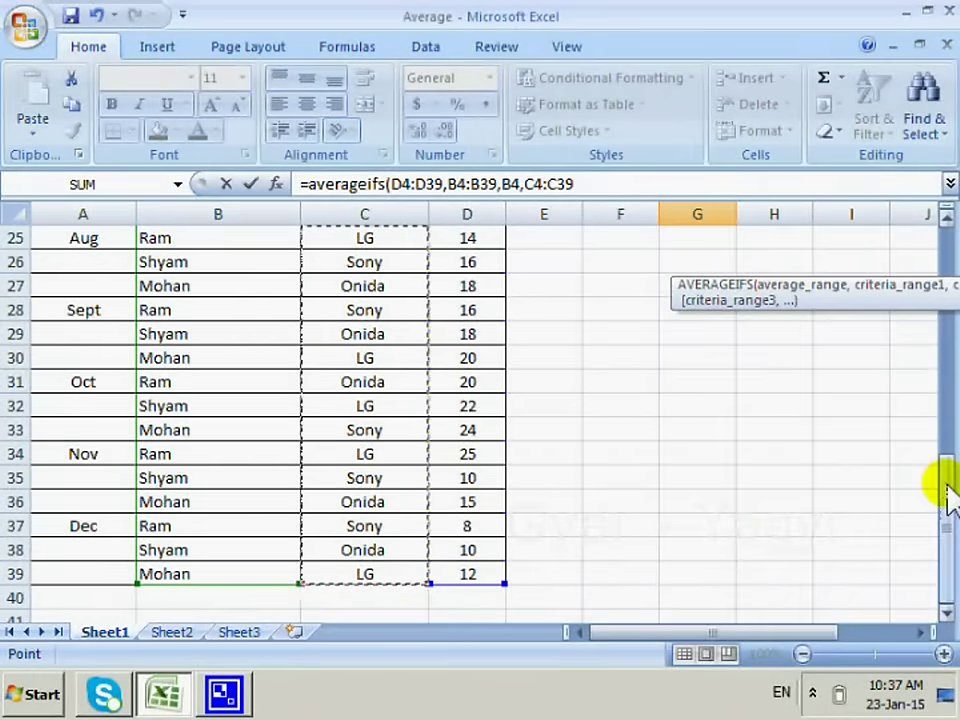
pyautogui.scroll(4, 930, 497)
pyautogui.write(',')
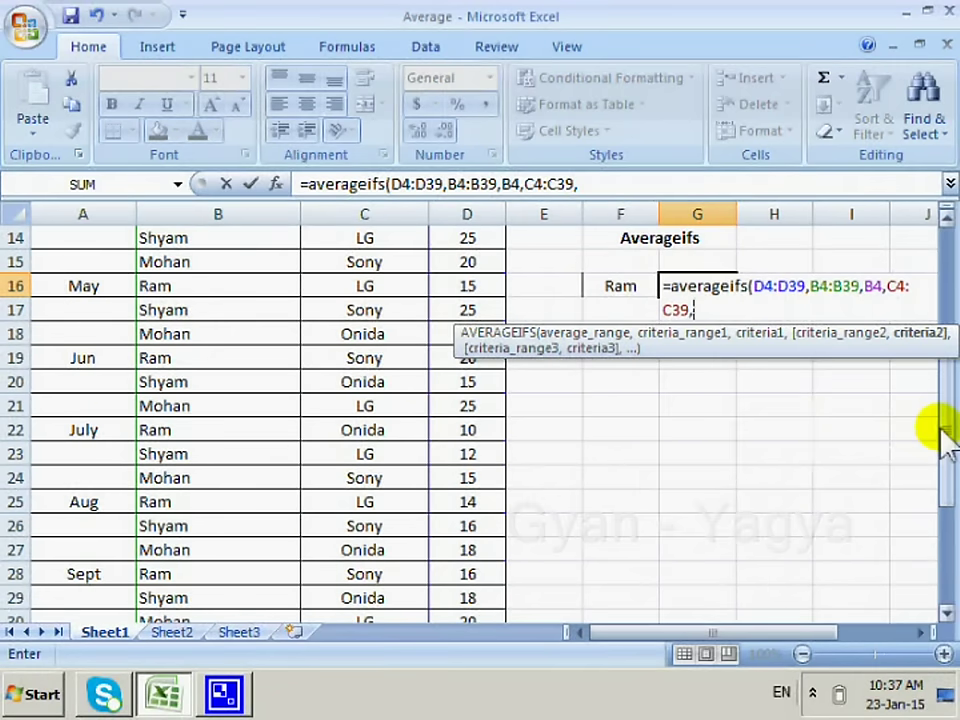
pyautogui.moveTo(943, 432); pyautogui.dragTo(943, 312)
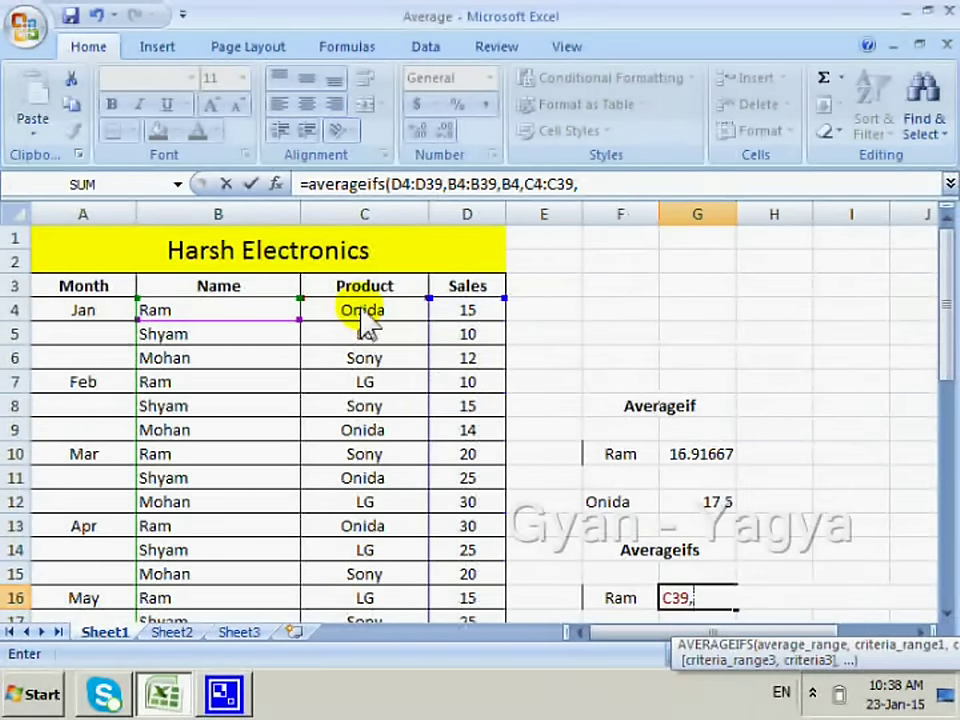
pyautogui.click(362, 314)
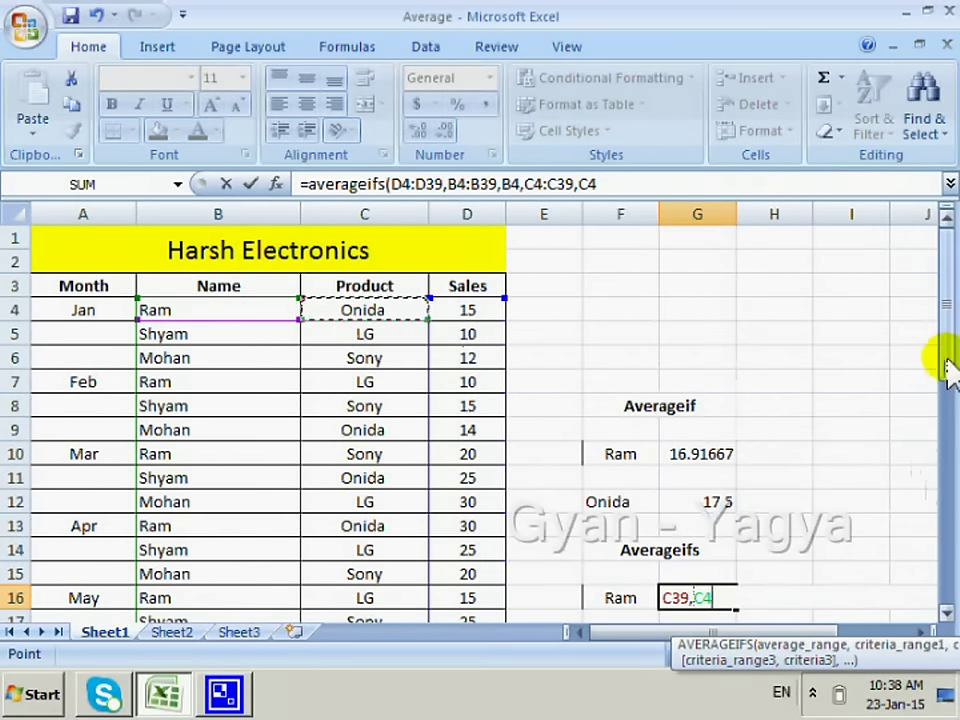
pyautogui.write(')')
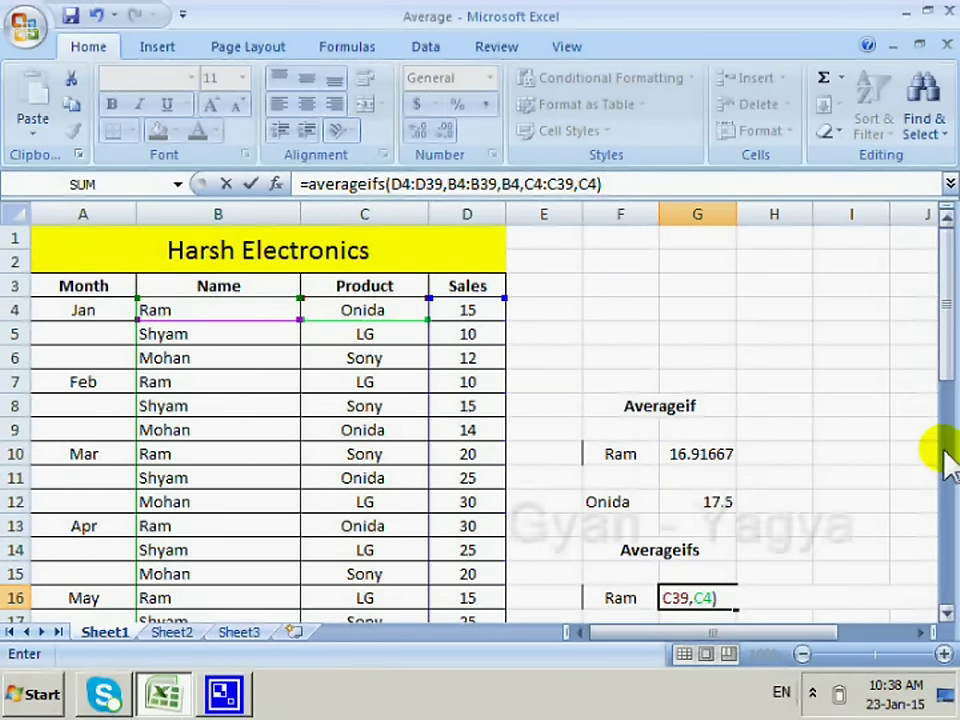
pyautogui.press('Return')
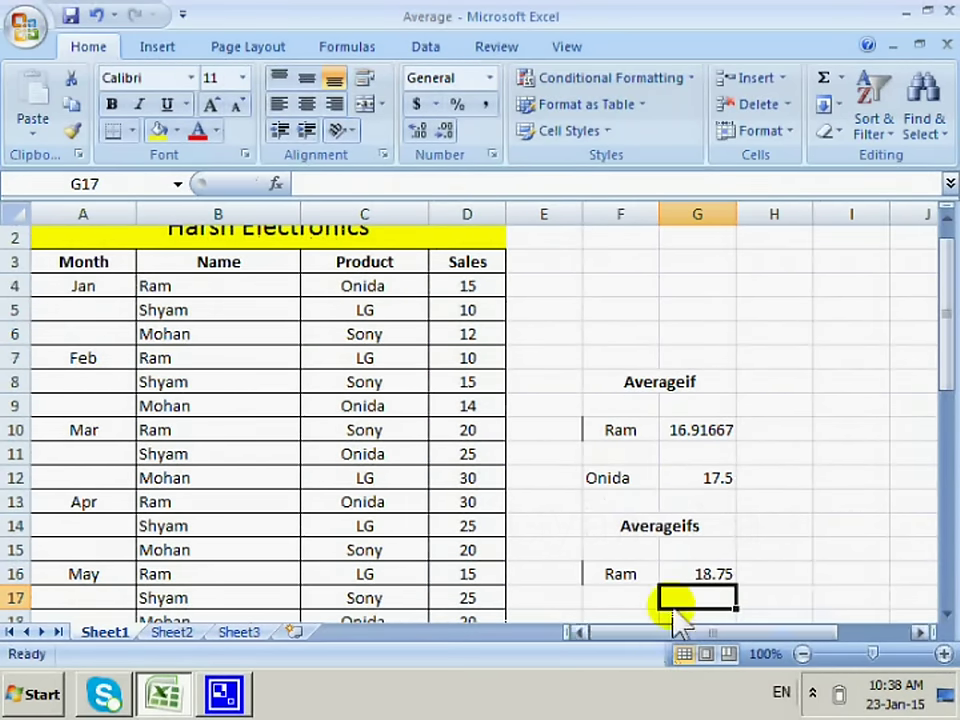